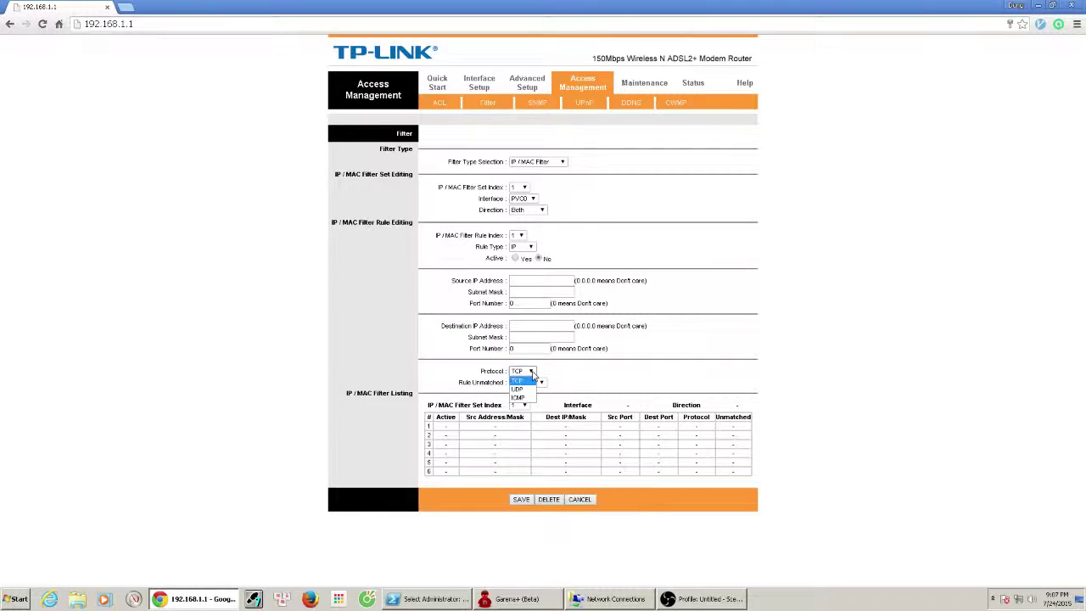
Step: Review the Rule Unmatched options for the IP/MAC filter rule
left_click(566, 372)
left_click(542, 382)
left_click(544, 390)
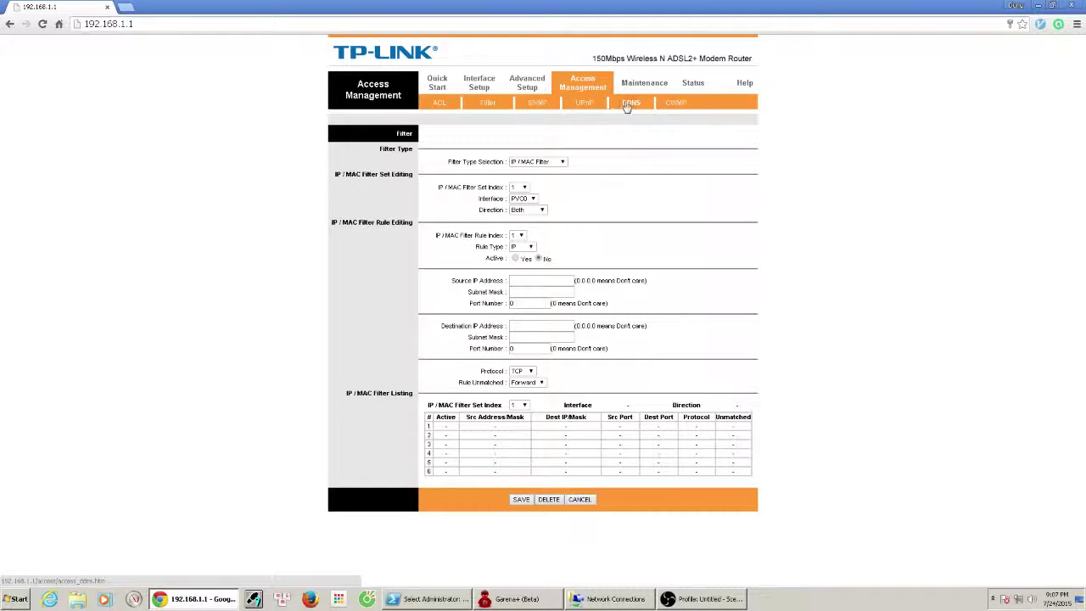
Step: View the router's SNMP settings and its Universal Plug & Play settings
left_click(545, 107)
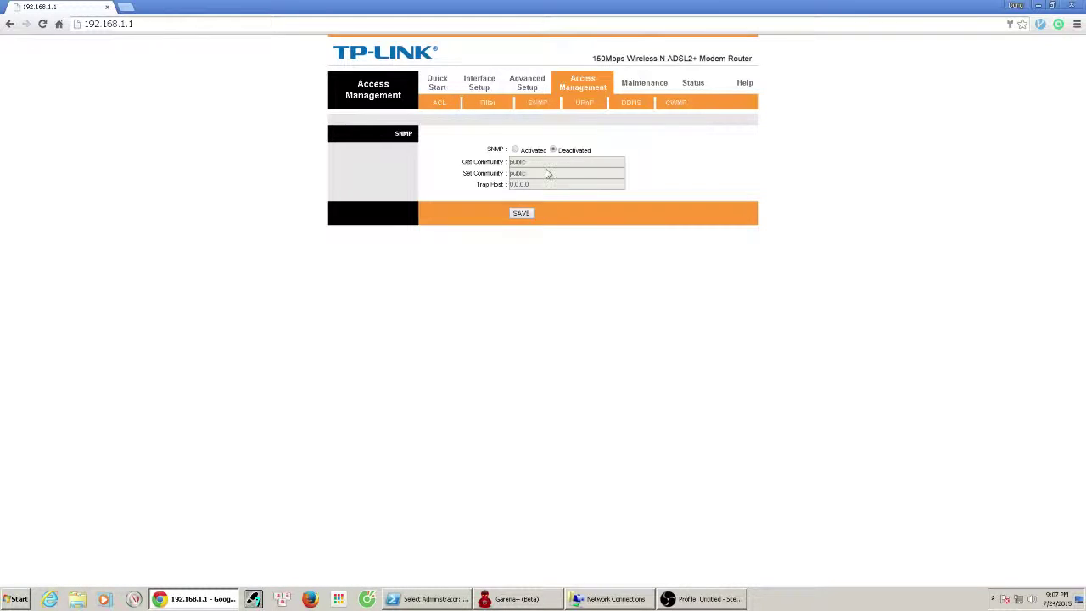
left_click(584, 102)
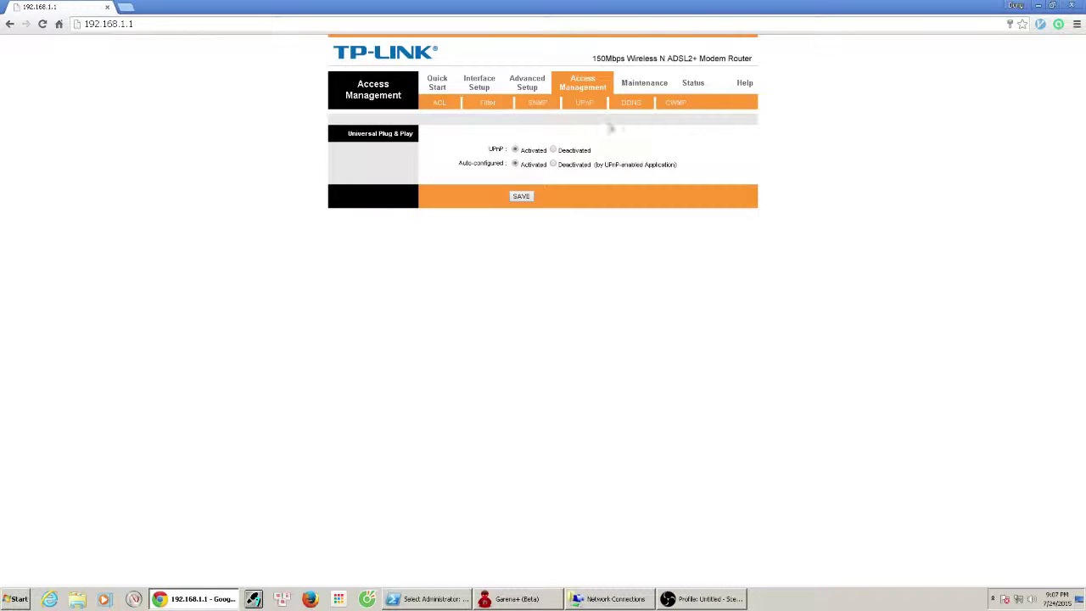
Step: Temporarily activate Dynamic DNS to view the available service providers, and set it back to Deactivated
left_click(630, 102)
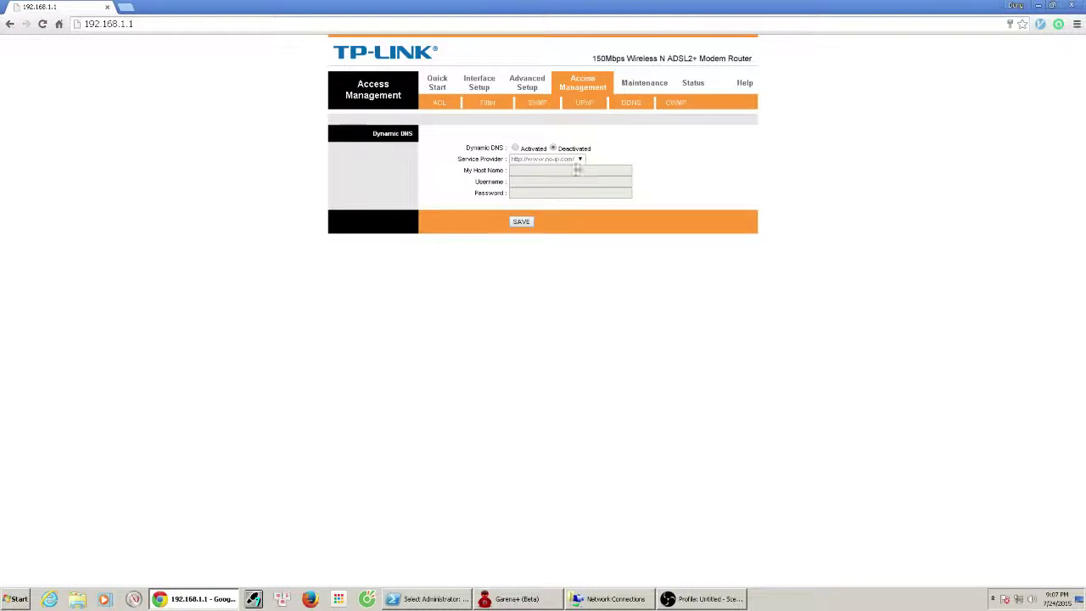
left_click(516, 149)
left_click(547, 159)
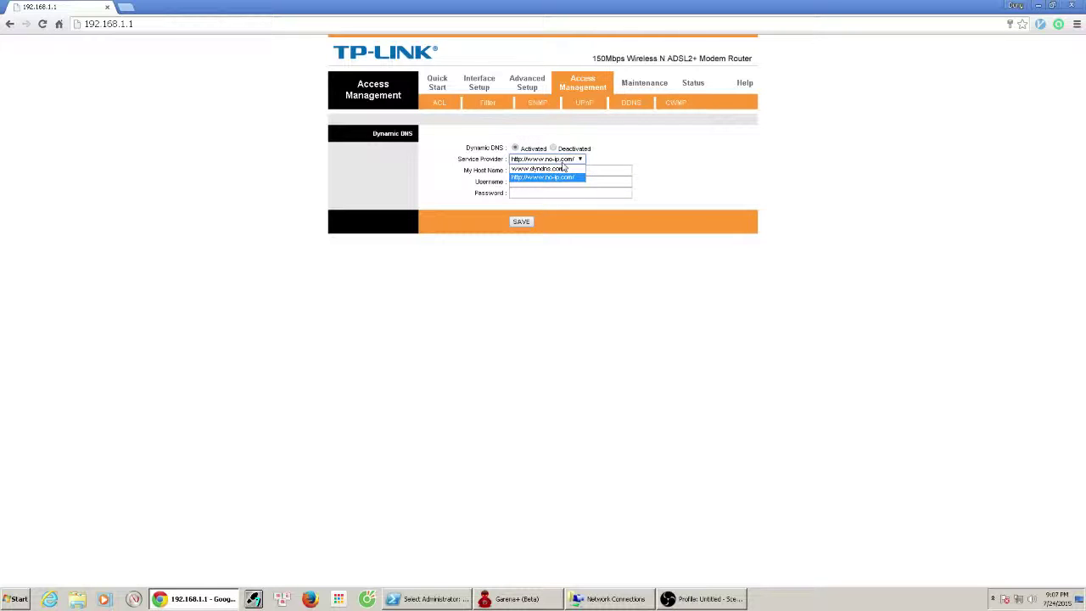
left_click(598, 159)
left_click(554, 149)
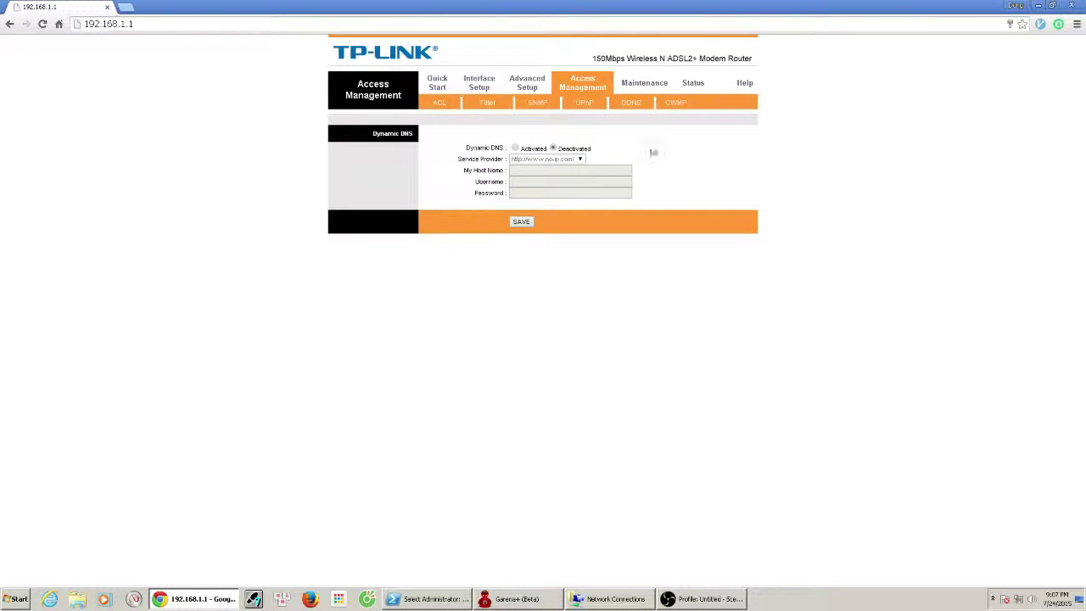
Step: Examine the CWMP setup, including the Login ACS section, the Connection Request section and its path
left_click(670, 103)
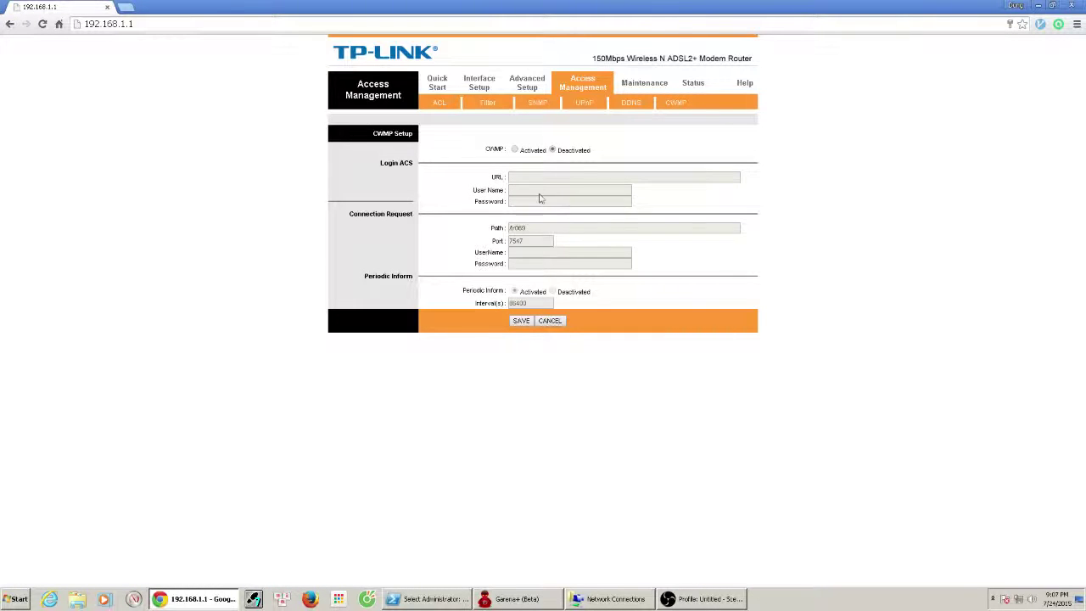
left_click_drag(386, 161, 414, 165)
left_click_drag(353, 213, 468, 215)
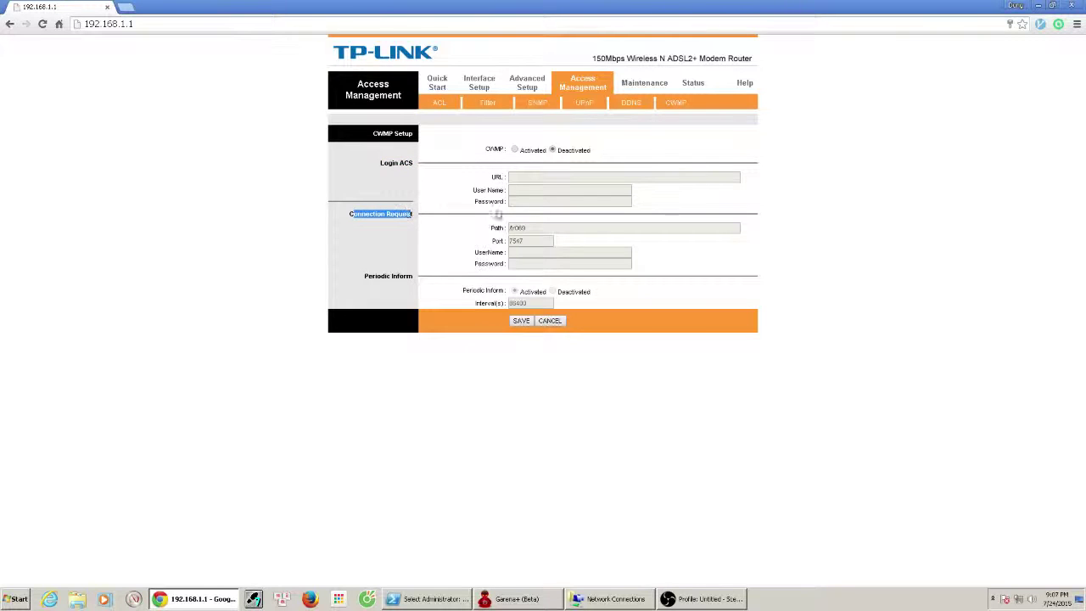
double_click(532, 229)
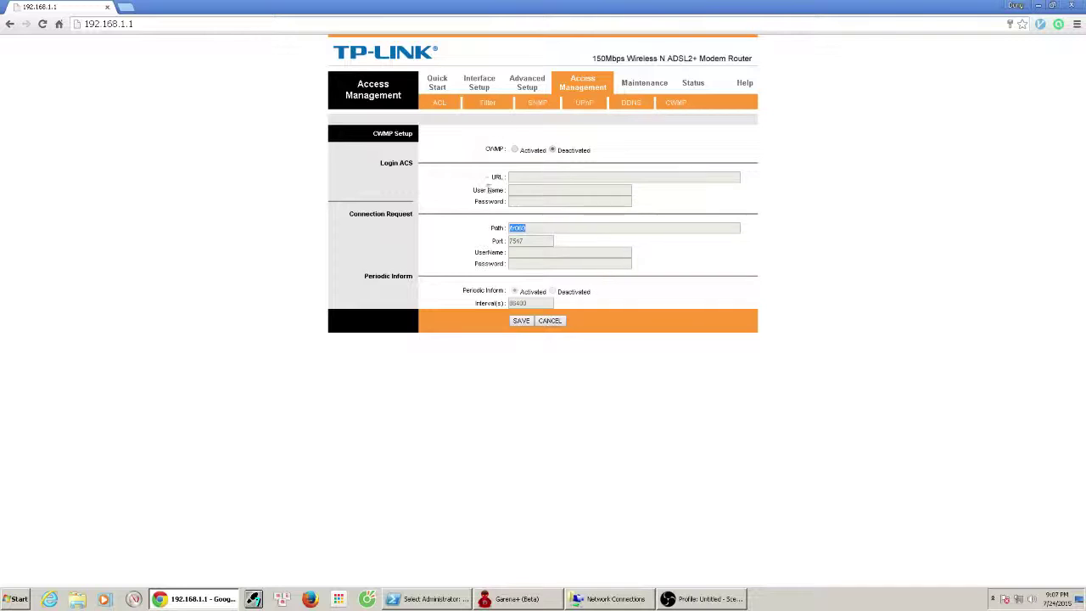
left_click(382, 134)
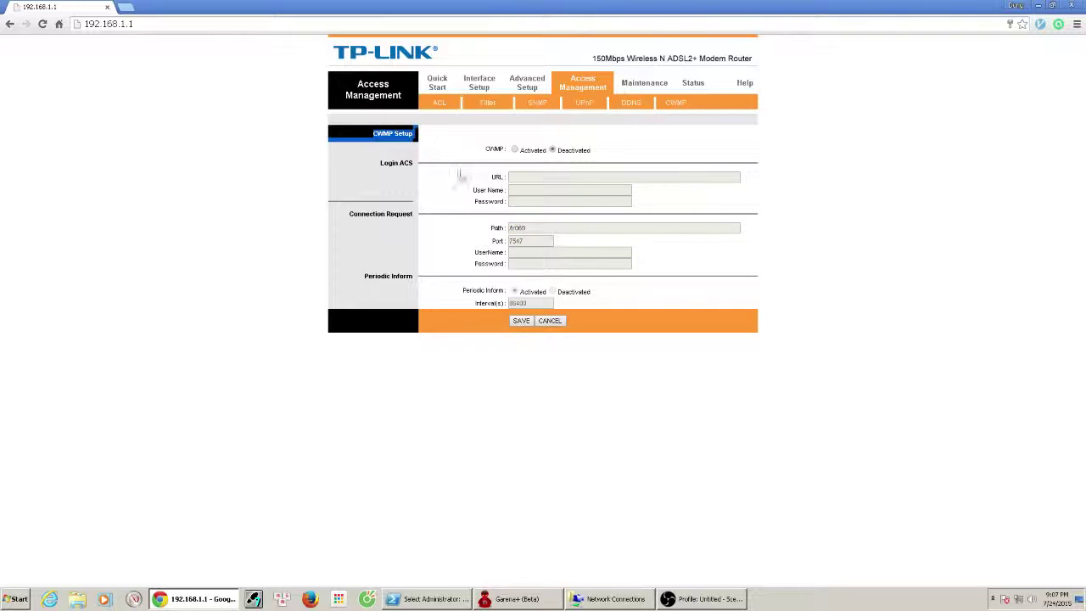
left_click_drag(534, 230, 520, 230)
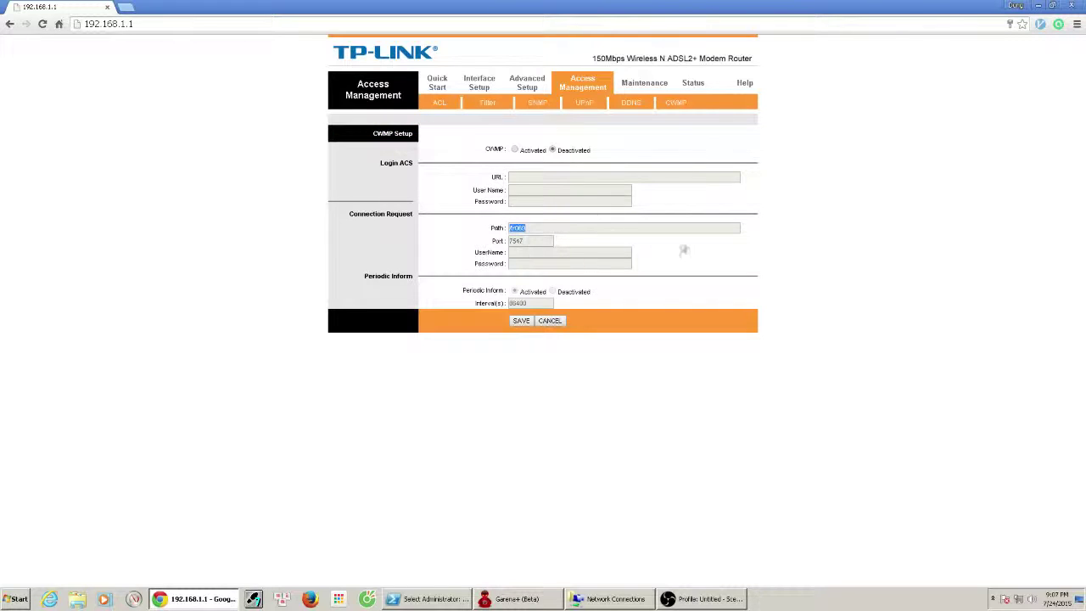
Step: View the administrator password settings and the time synchronization settings with the list of time zones
left_click(645, 83)
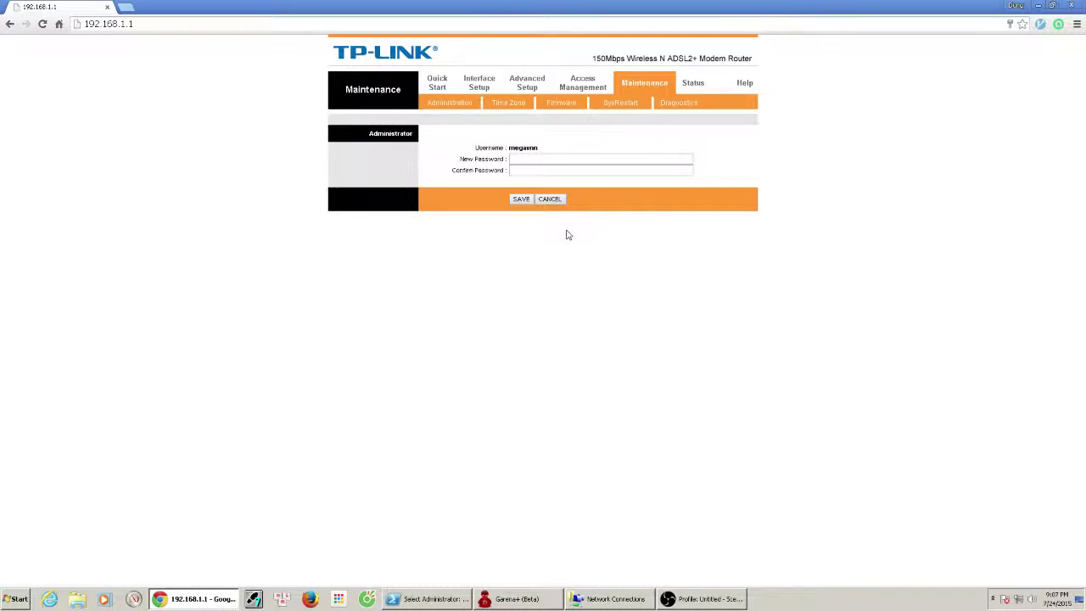
left_click(509, 103)
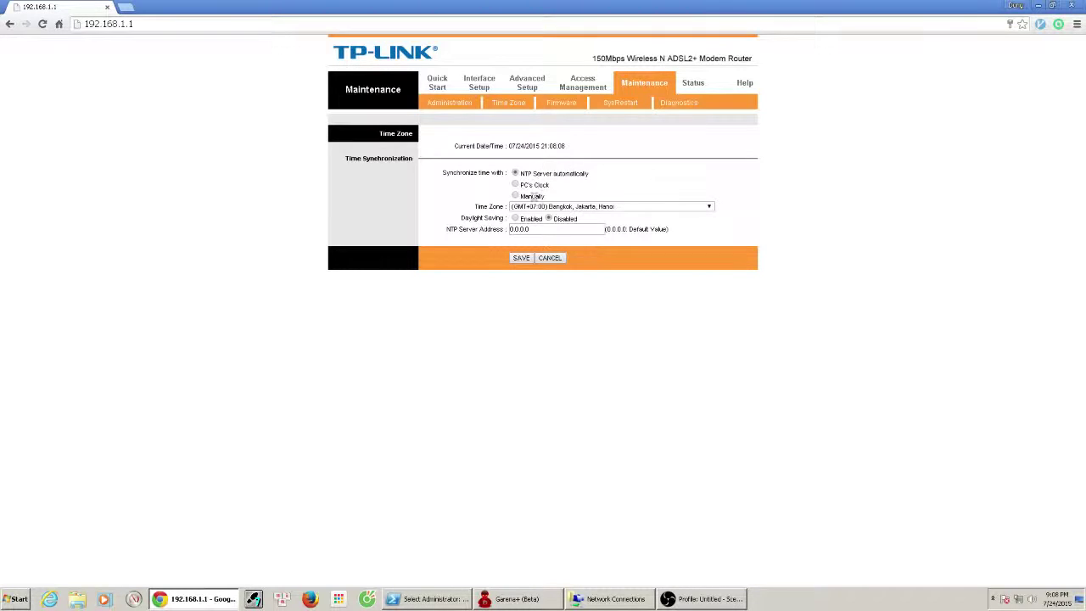
left_click(632, 211)
left_click(764, 201)
Step: Read the firmware upgrade warning and view the new firmware file chooser, leaving it without selecting a file
left_click(562, 105)
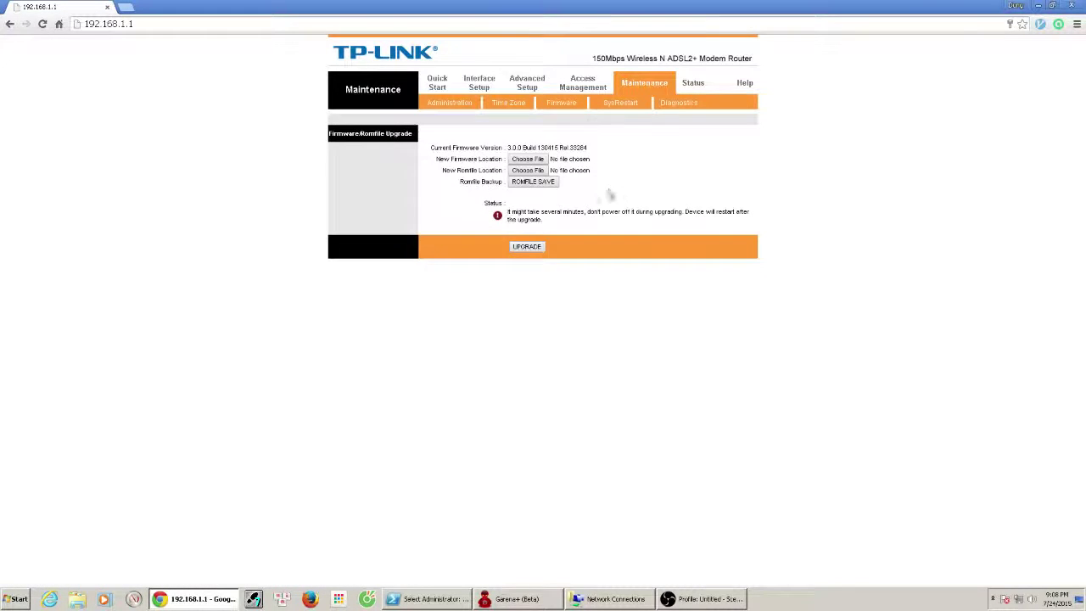
left_click_drag(606, 210, 715, 212)
left_click(525, 160)
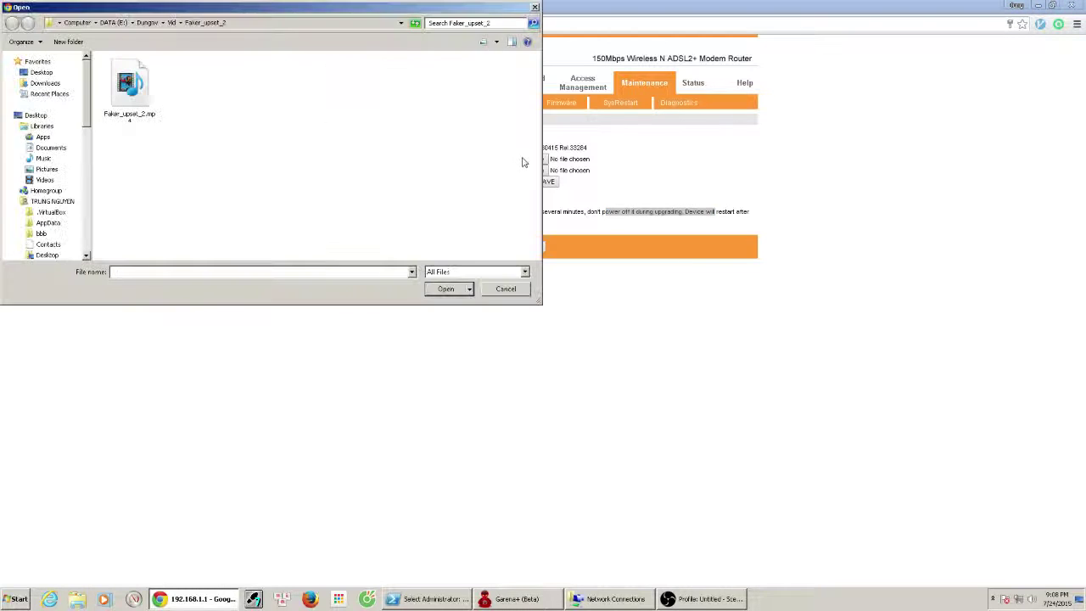
left_click(506, 289)
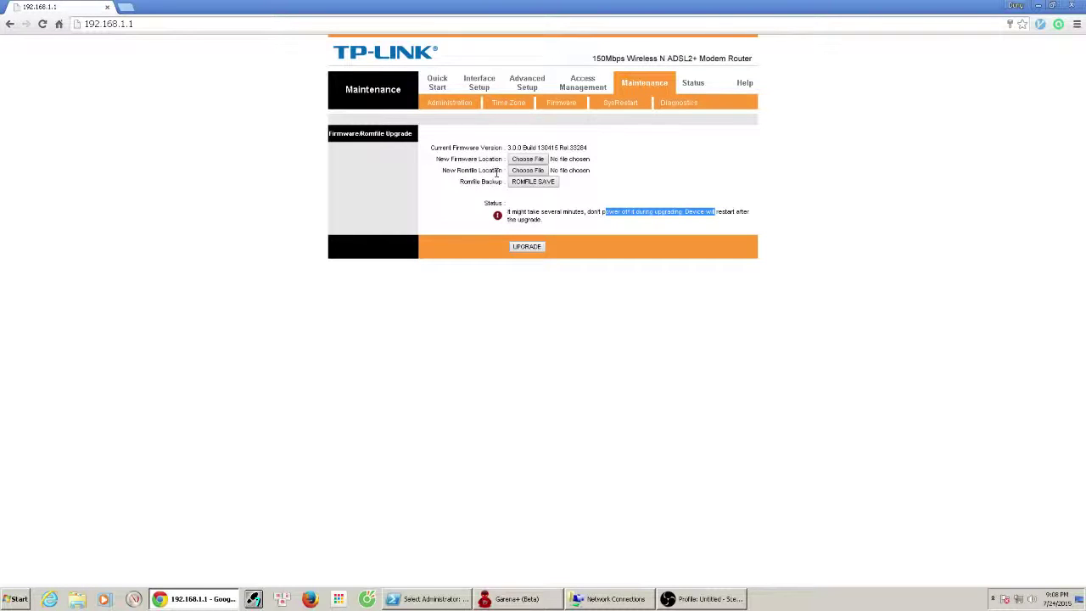
Step: Save a backup of the router's romfile as rom-0
left_click(545, 187)
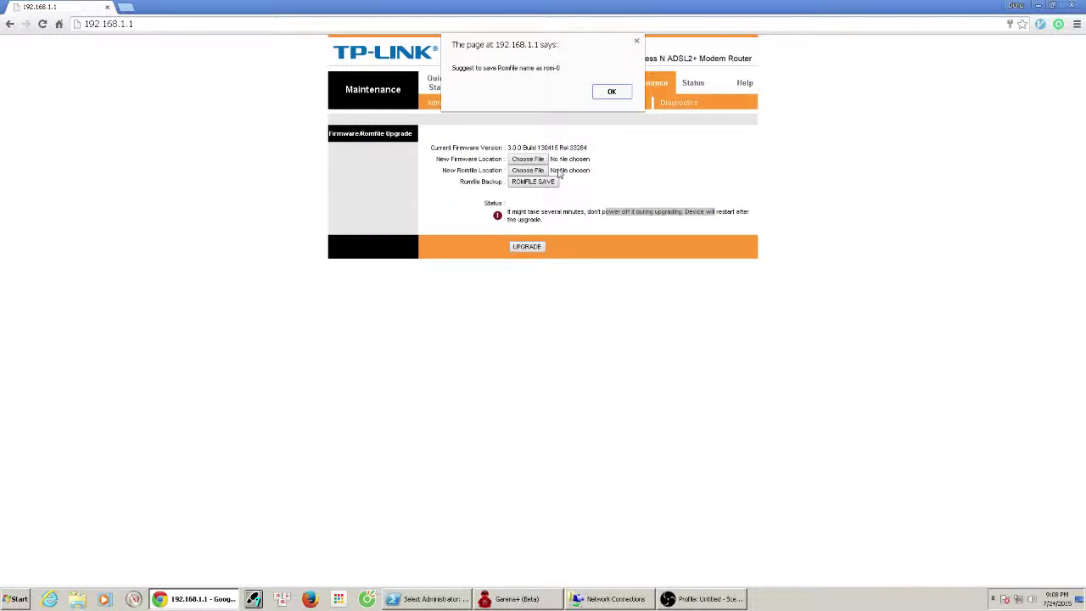
left_click(612, 92)
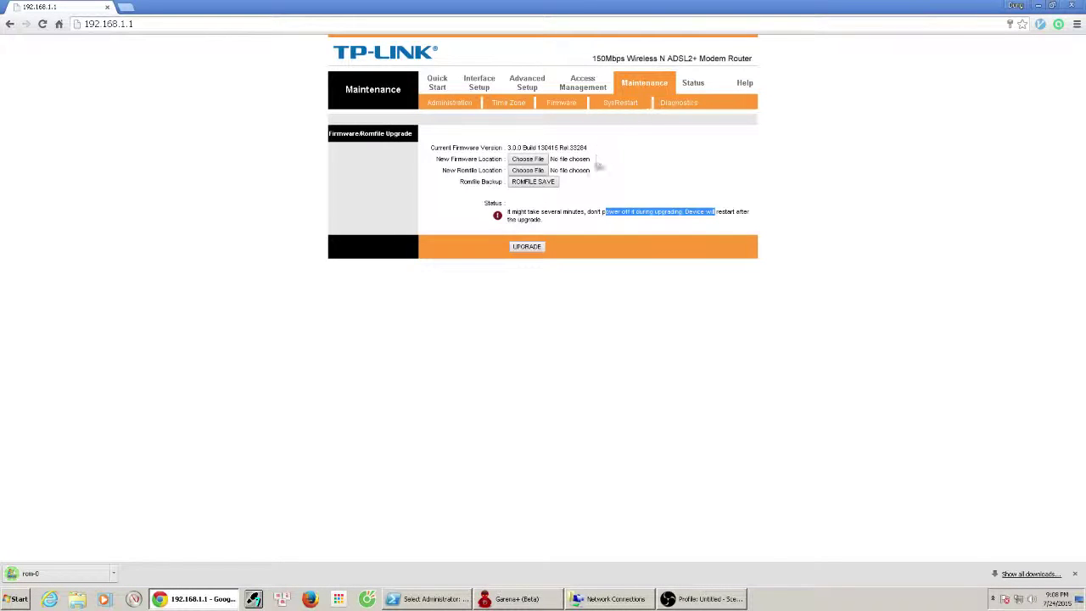
Step: View the System Restart options and open the router's diagnostic tests
left_click(622, 104)
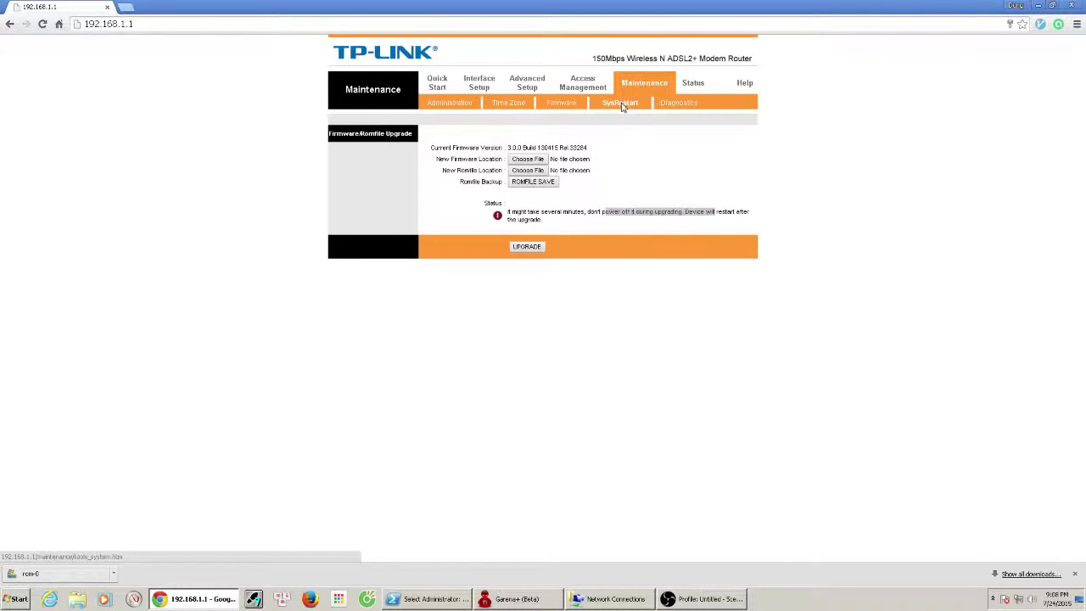
left_click(680, 108)
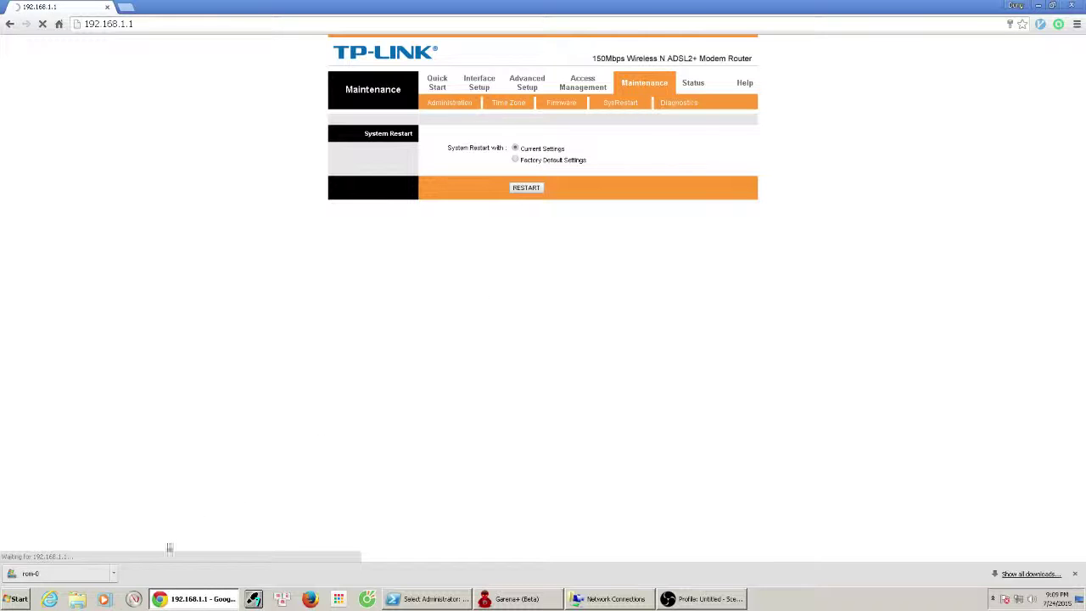
Step: Show the downloaded rom-0 file in its folder and copy it
left_click(113, 573)
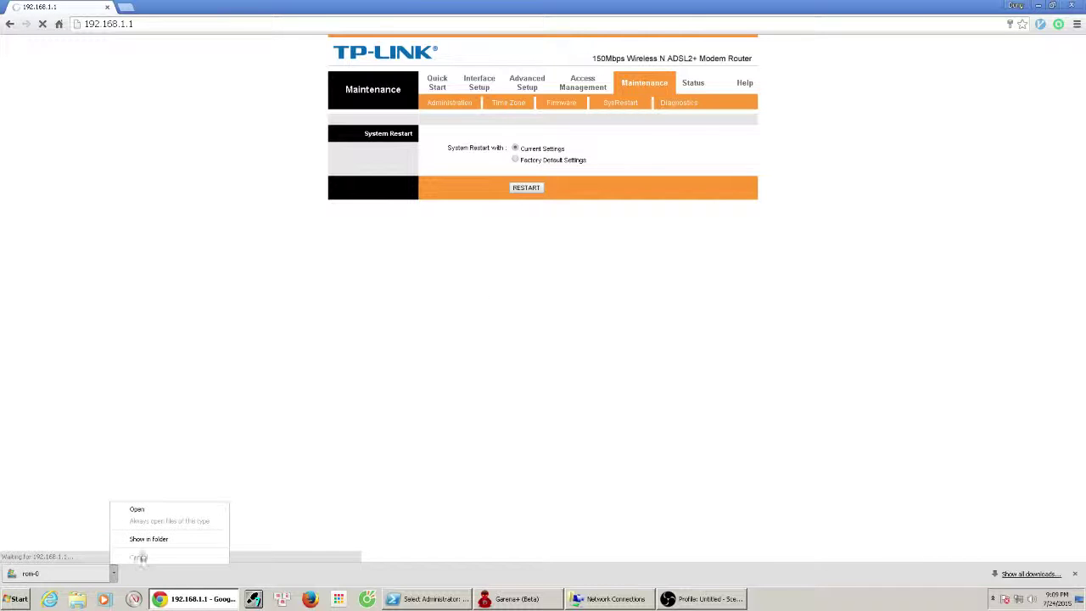
left_click(150, 539)
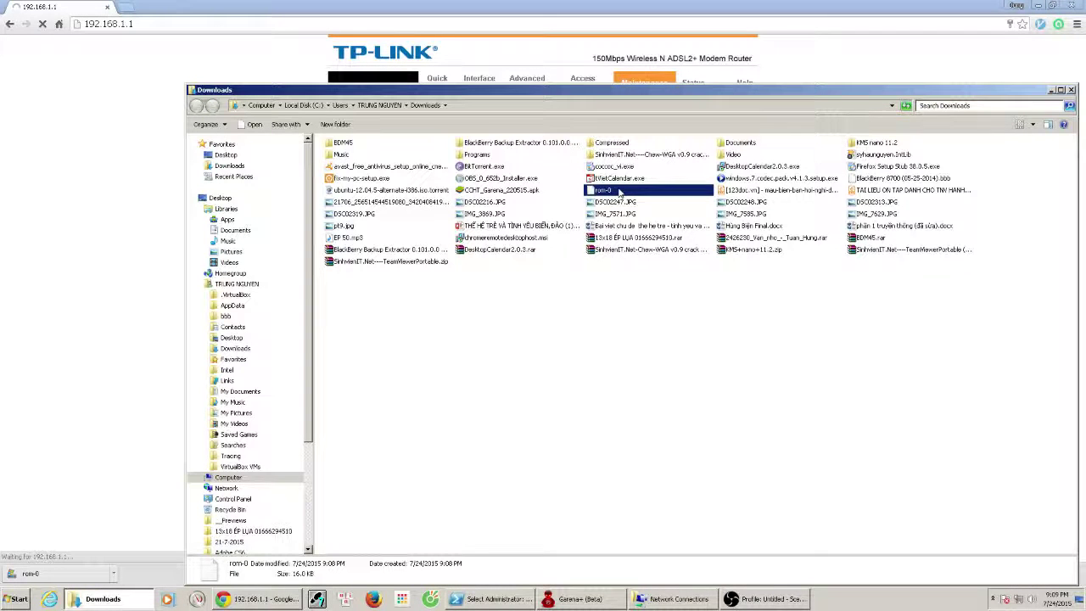
right_click(619, 192)
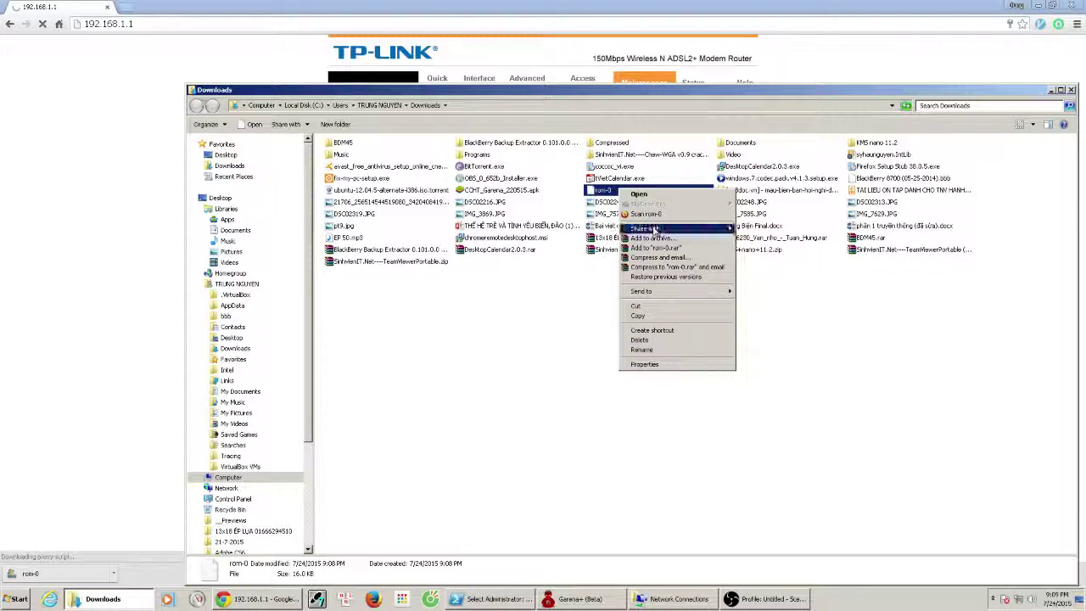
left_click(651, 316)
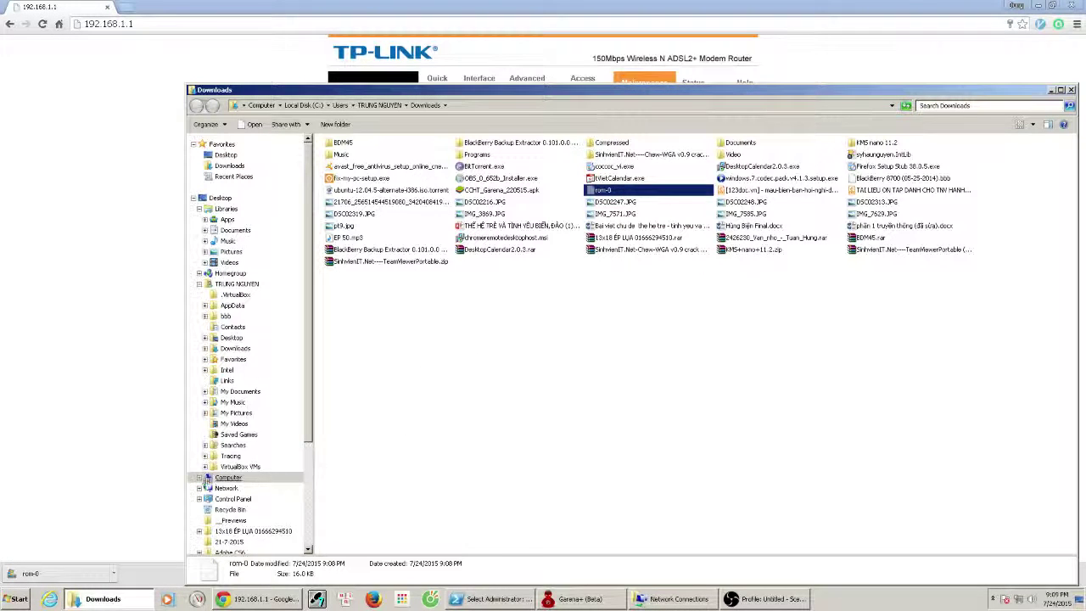
Step: Paste the rom-0 backup into the Mix folder on the SETUP (D:) drive, and return to the router page
left_click(199, 478)
left_click(233, 499)
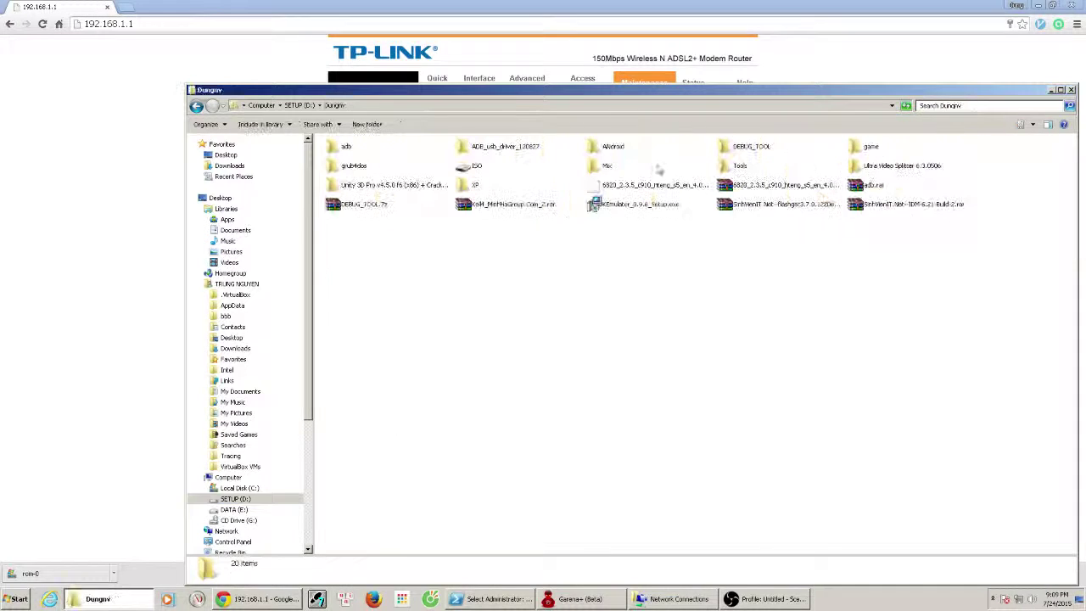
double_click(609, 166)
right_click(441, 198)
left_click(470, 258)
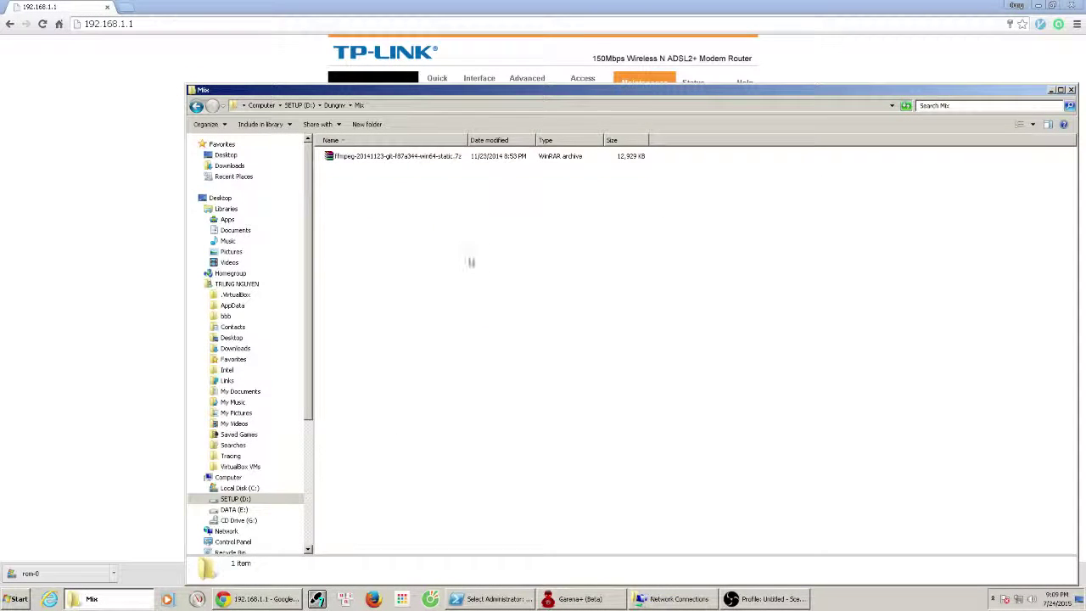
left_click(334, 105)
left_click(79, 175)
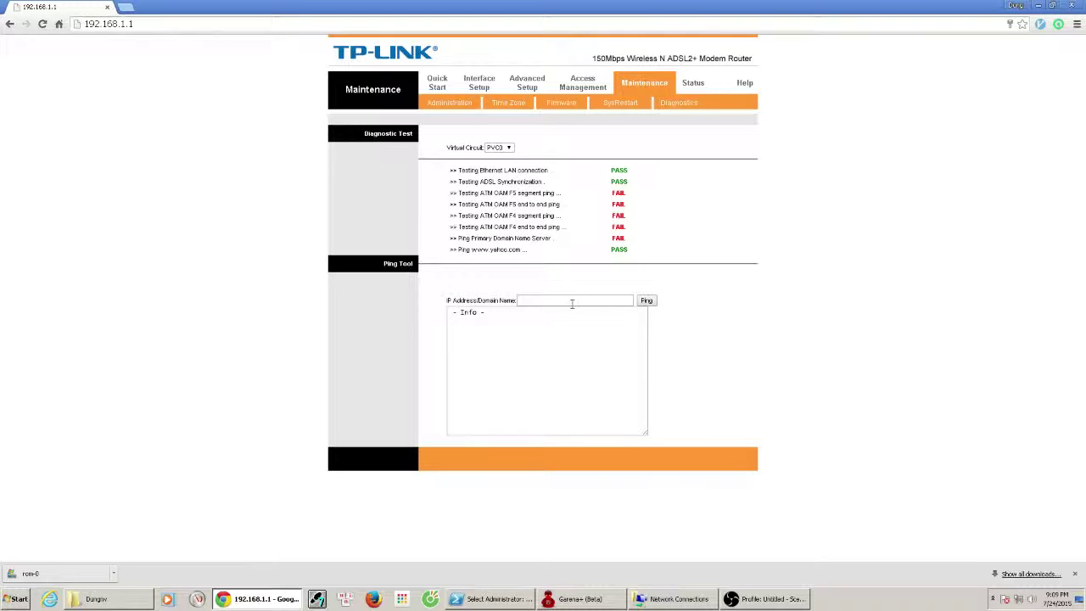
Step: View the virtual circuit choices of the diagnostic test and open the router's device status information
left_click(501, 147)
left_click(821, 146)
left_click(693, 86)
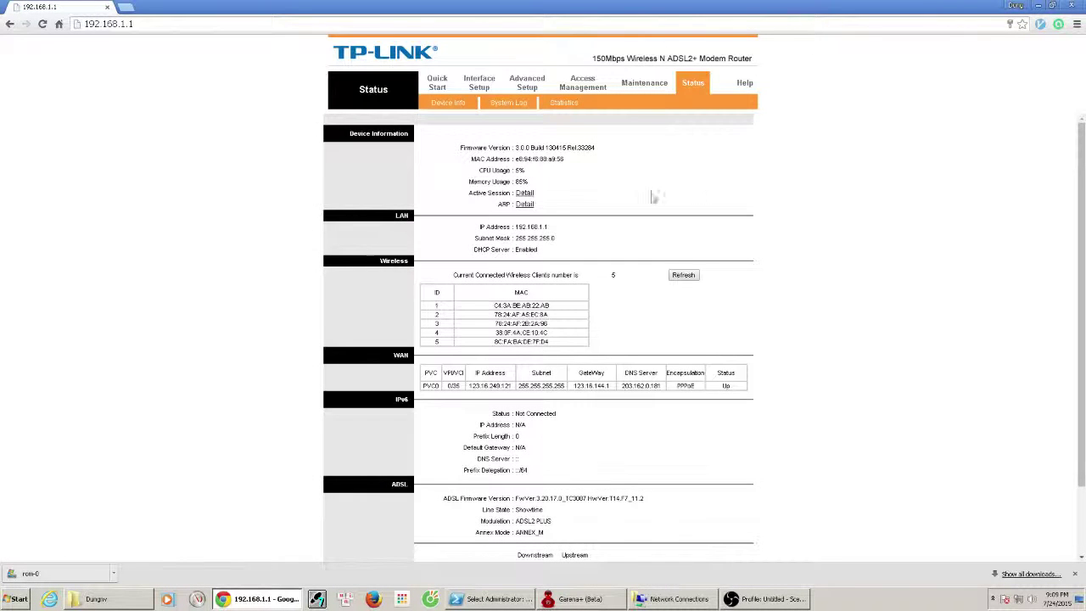
Step: Try to open the Active Session details in a new browser tab, and close that tab
right_click(534, 195)
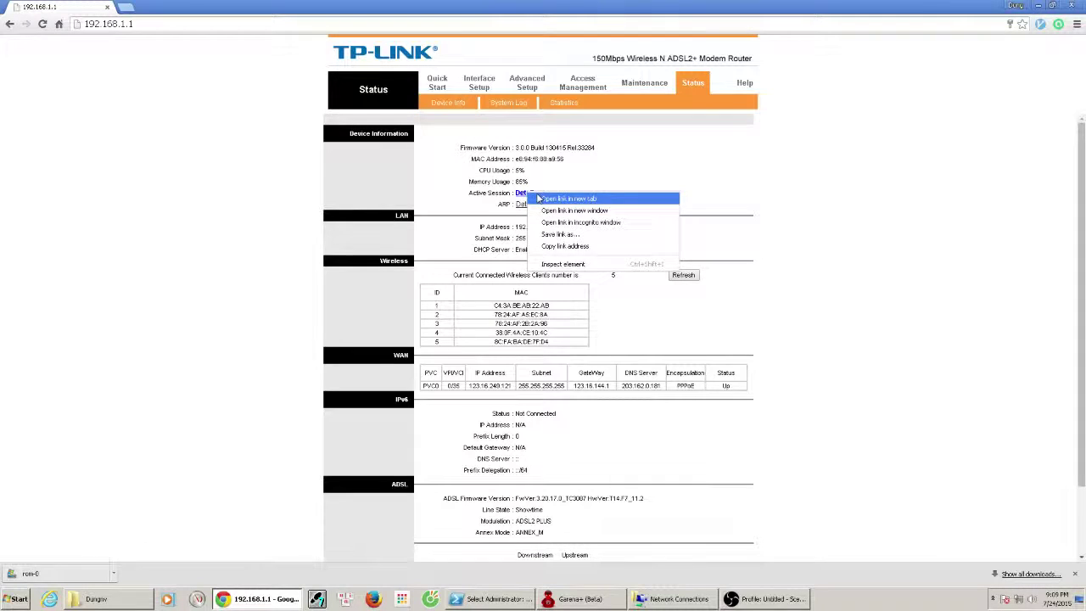
left_click(567, 199)
left_click(157, 6)
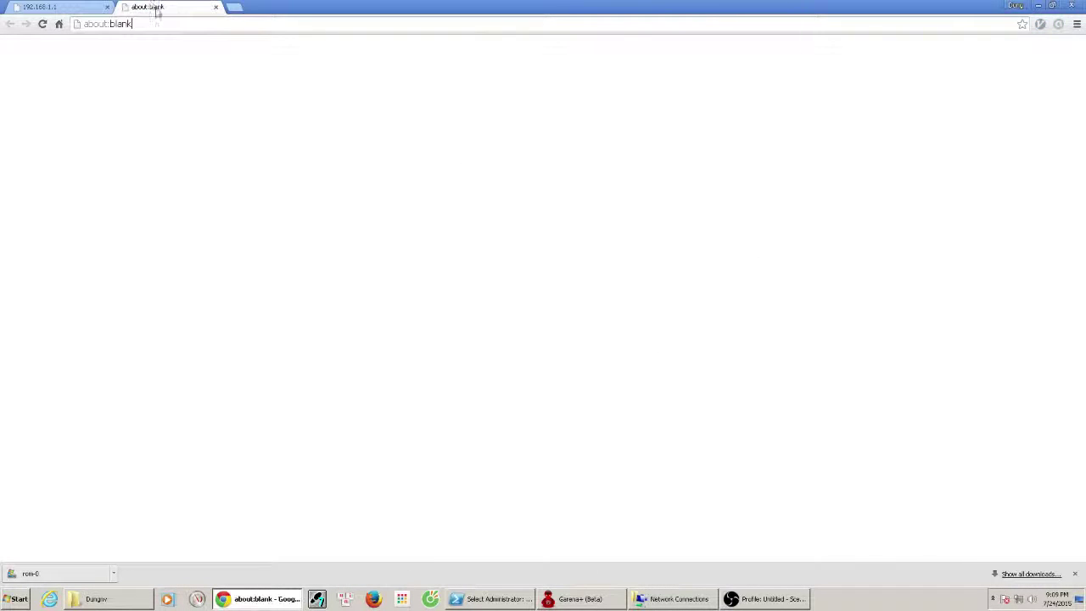
left_click(216, 6)
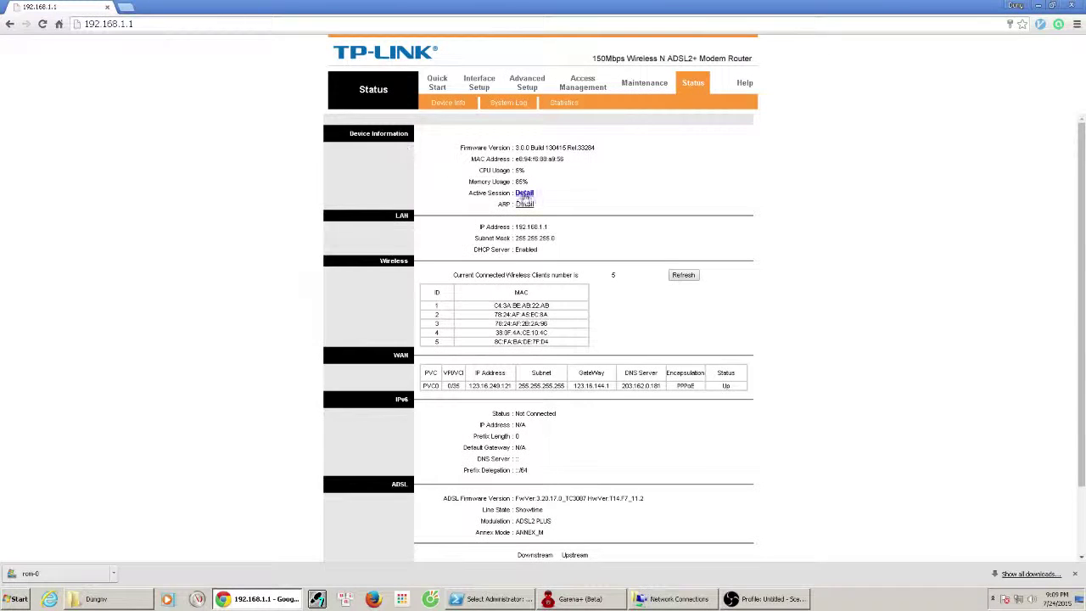
Step: Open the Active Session details, enlarge their window and examine the internal addresses of the listed sessions
left_click(524, 193)
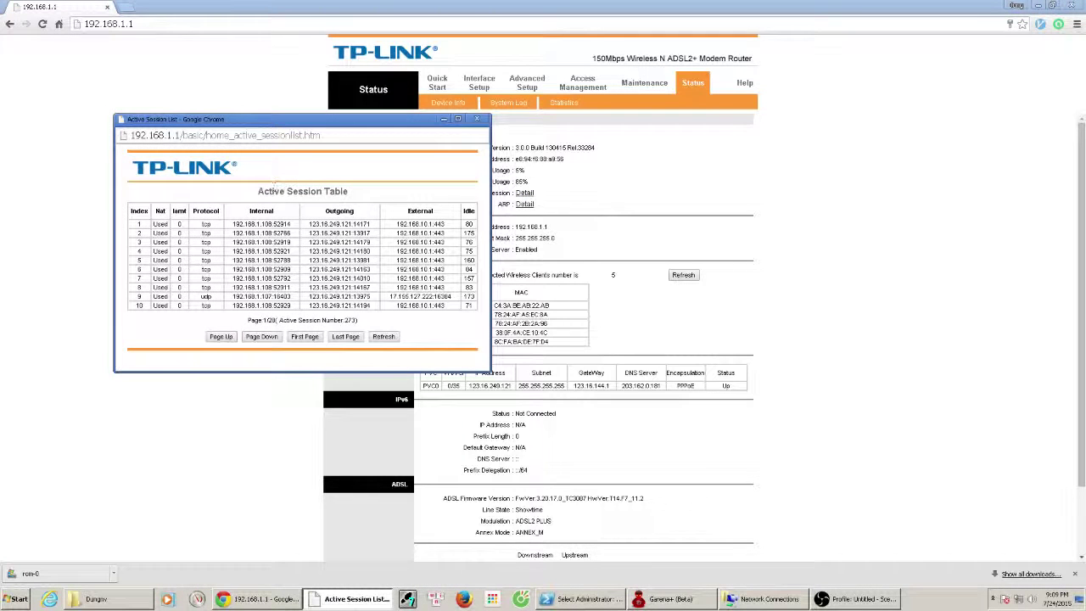
left_click_drag(490, 371, 622, 450)
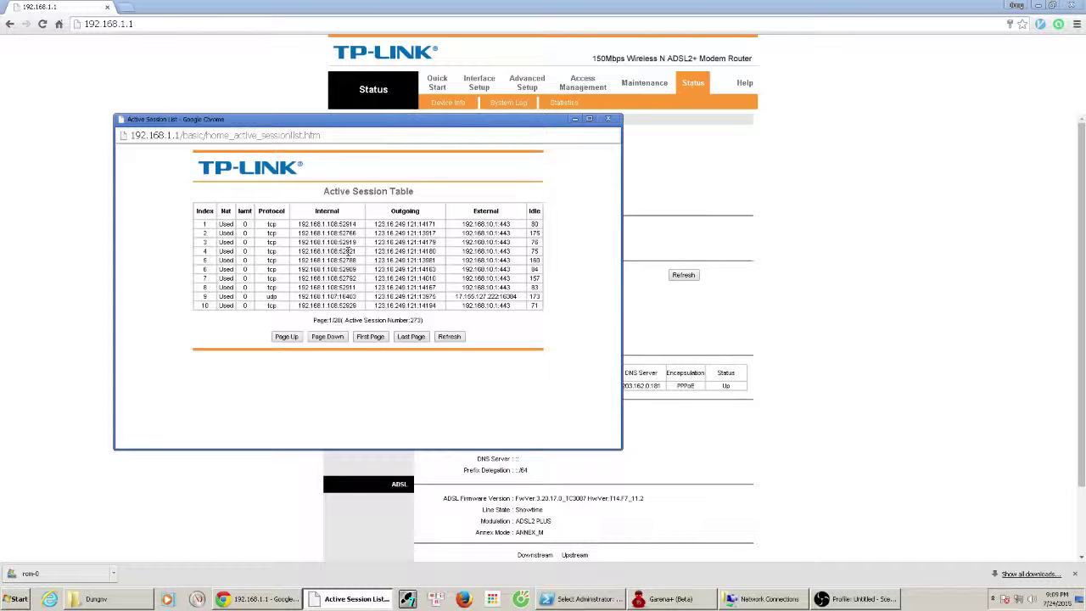
left_click_drag(356, 288, 327, 233)
left_click(432, 273)
left_click_drag(322, 297, 357, 297)
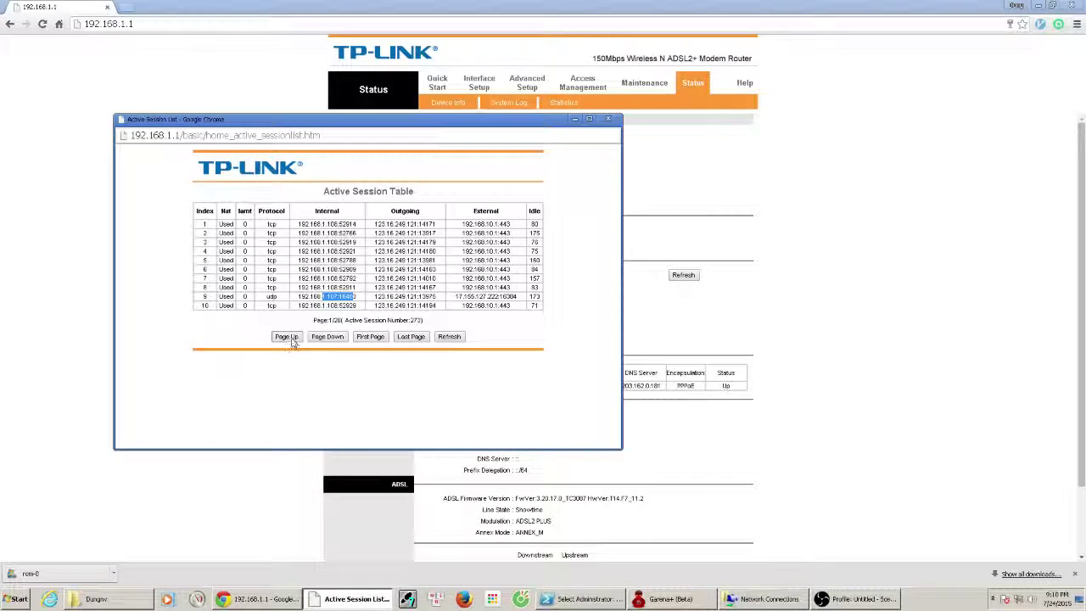
left_click(326, 289)
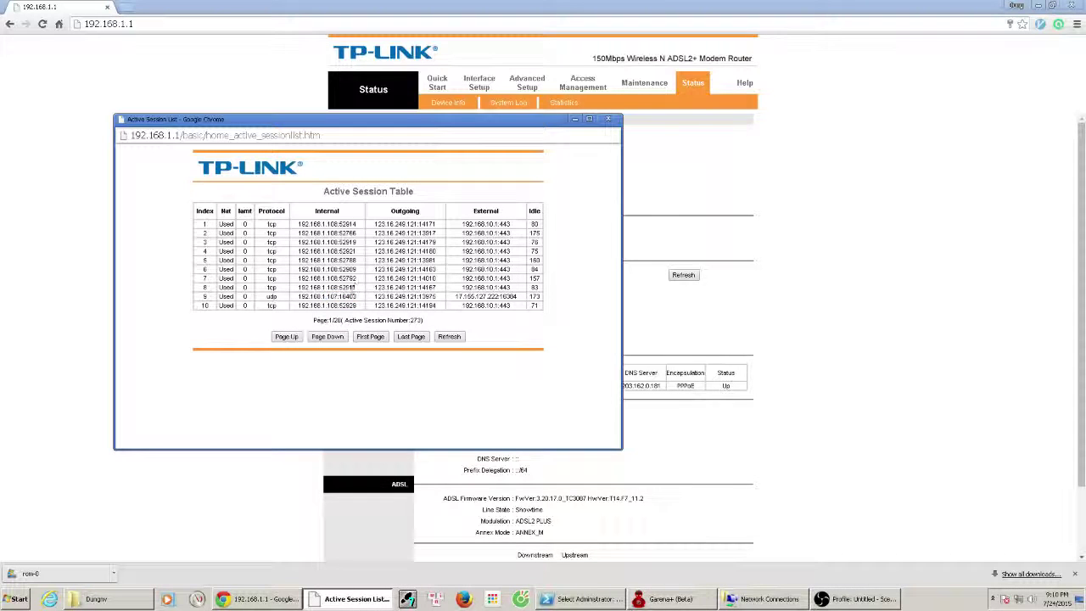
Step: Page forward through the Active Session Table to page 6 and examine the internal addresses of the sessions
left_click(287, 337)
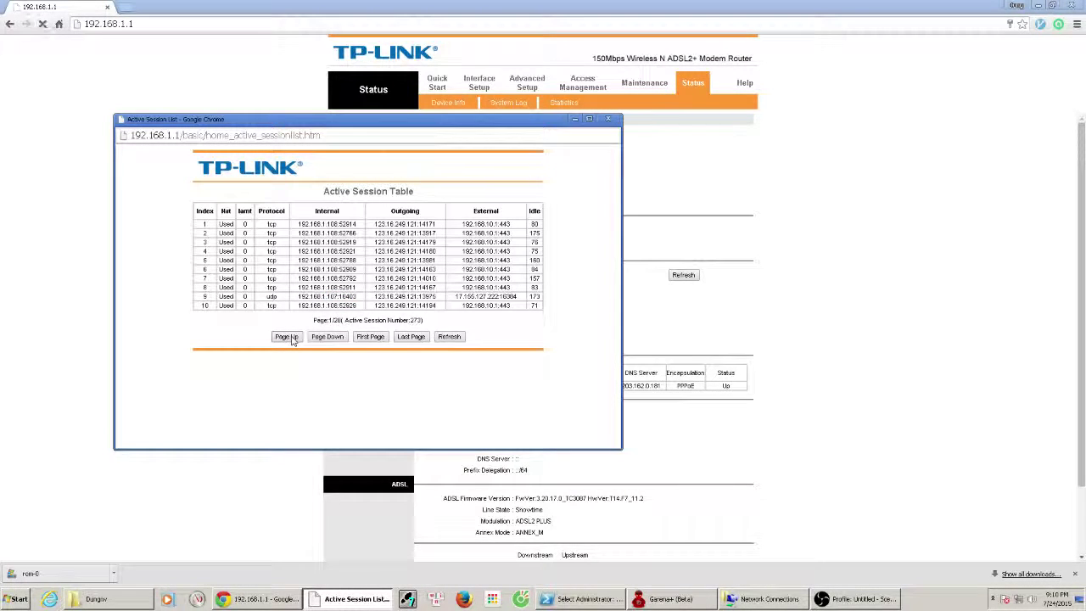
left_click(336, 338)
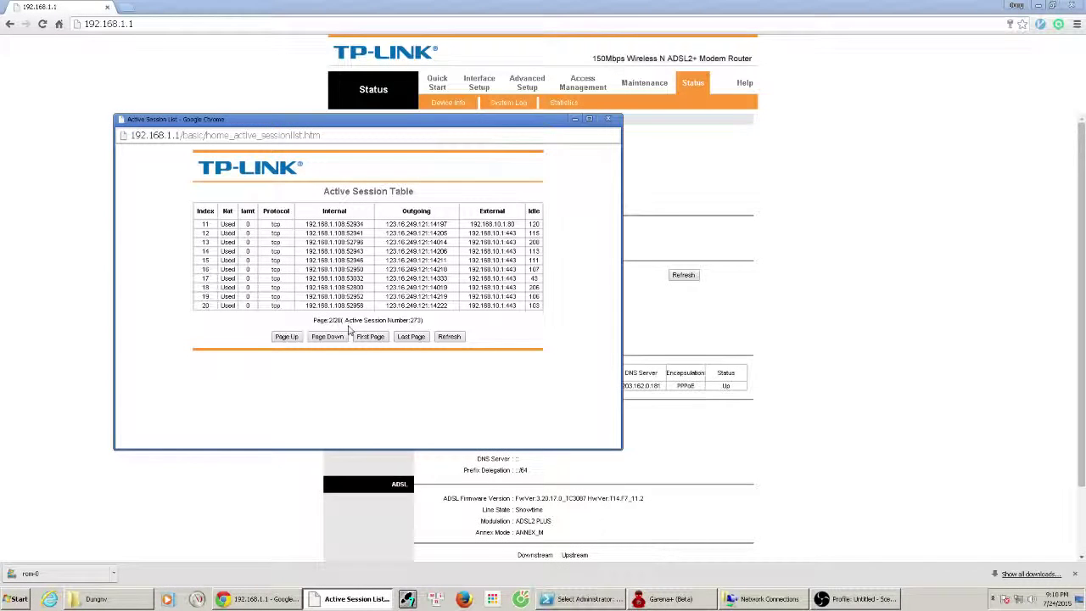
left_click(339, 336)
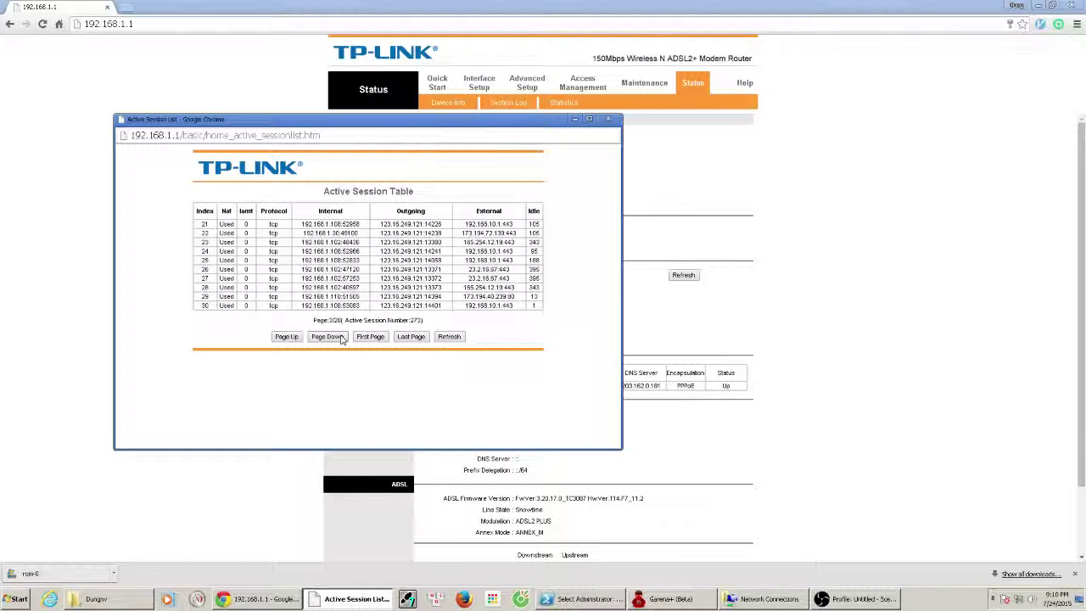
left_click_drag(326, 243, 356, 296)
left_click(339, 337)
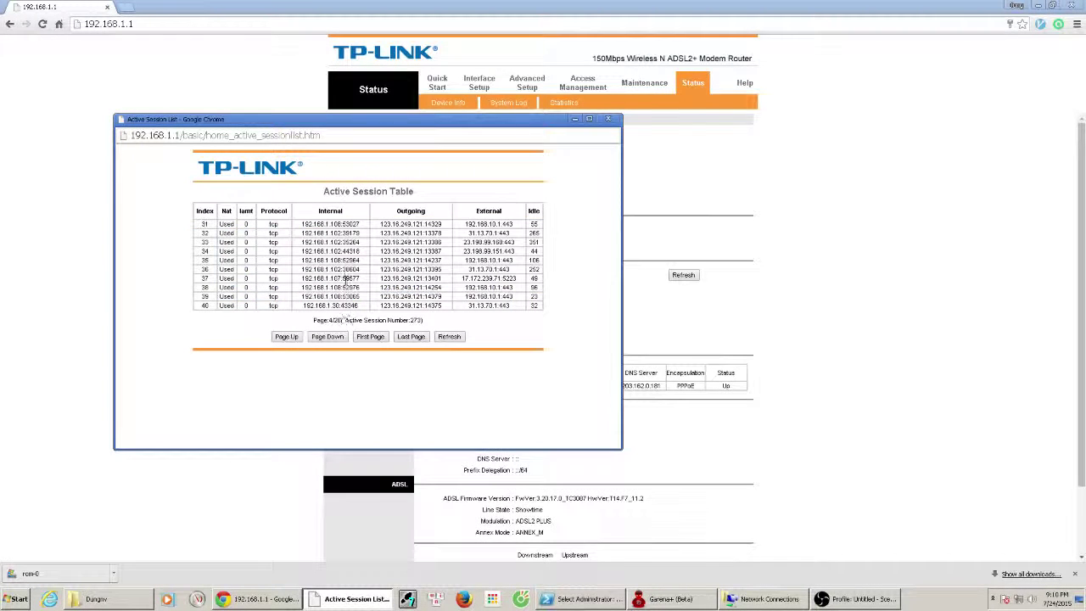
left_click_drag(335, 269, 348, 278)
left_click(328, 337)
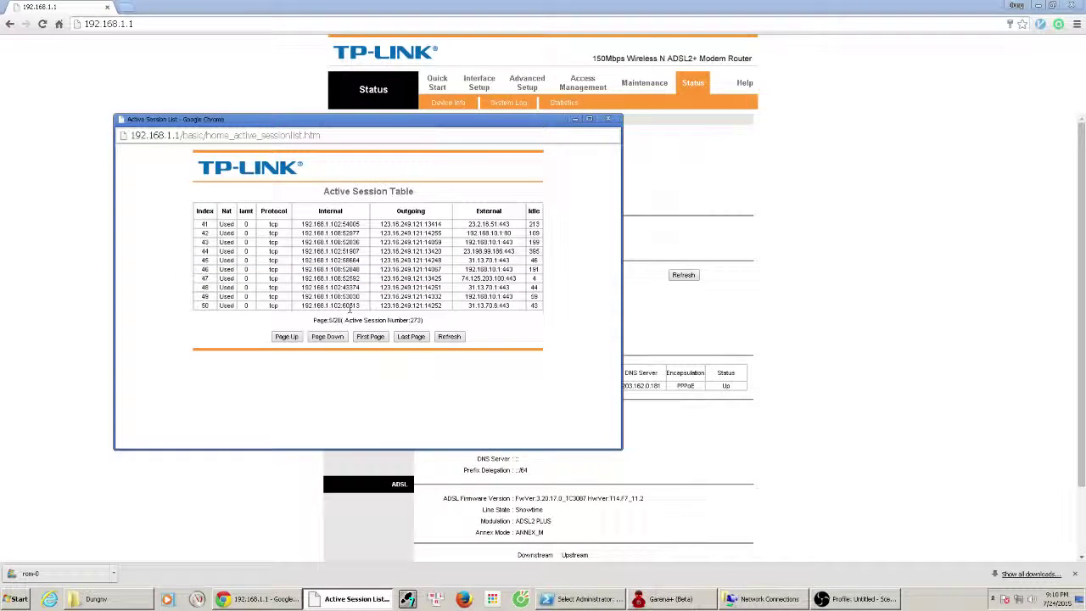
left_click(340, 337)
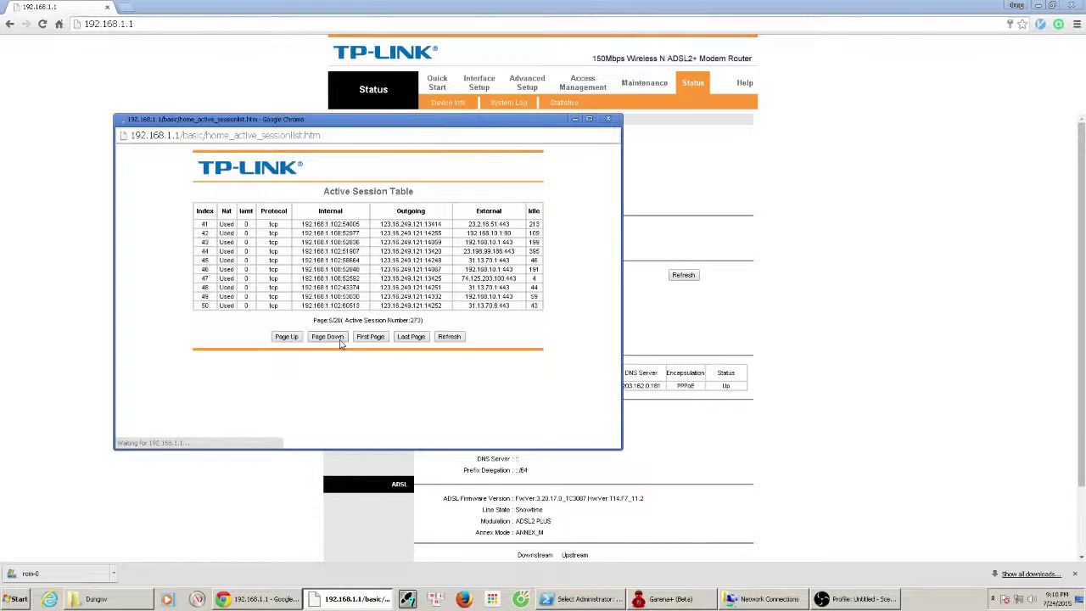
left_click(340, 337)
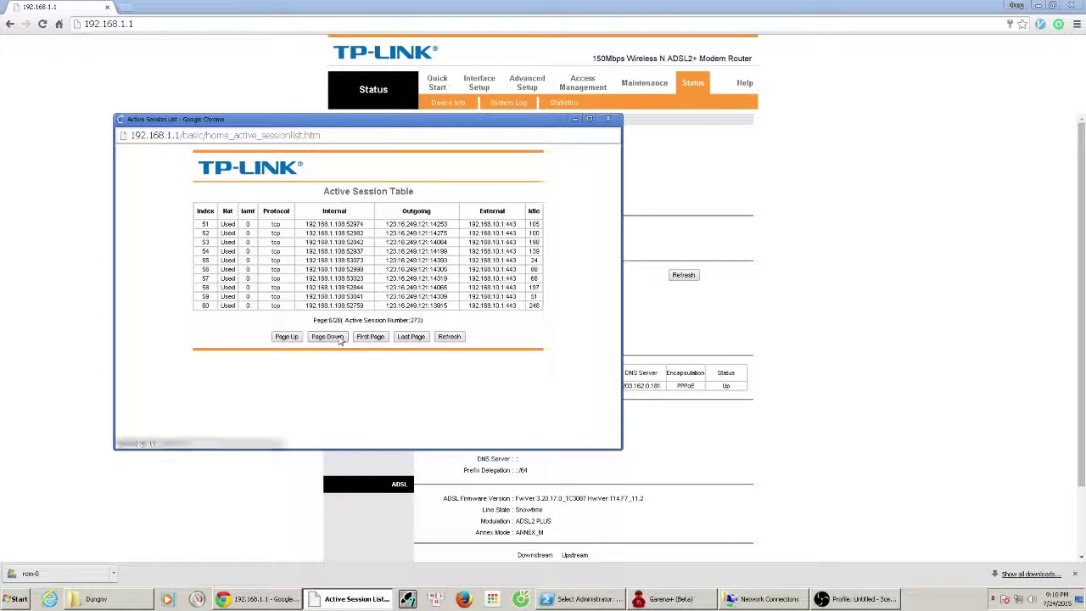
Step: View the last page of the Active Session Table, page back from it, and close the session window
left_click(408, 337)
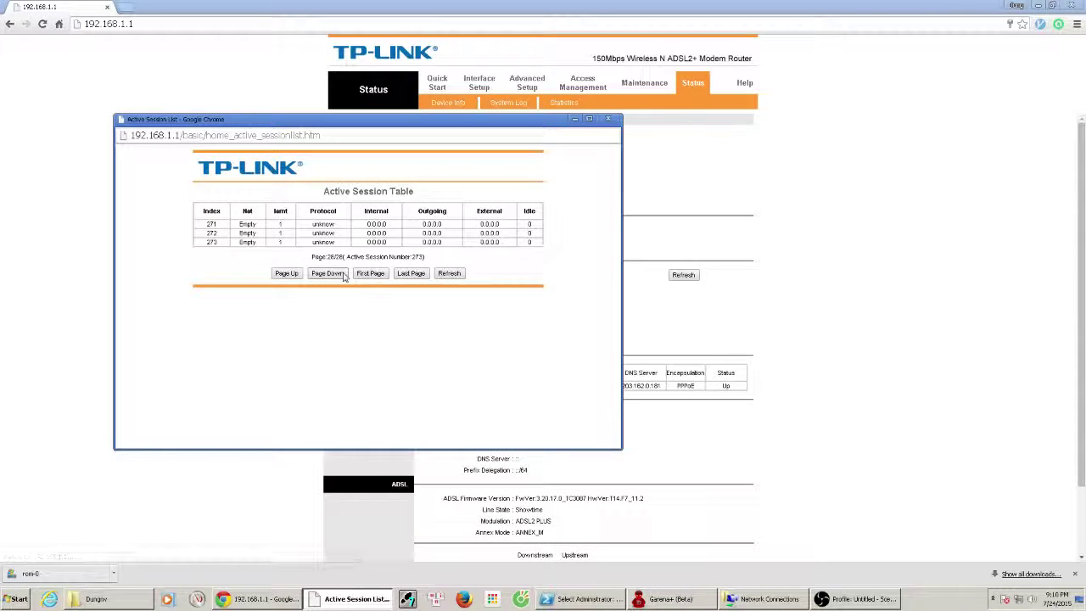
left_click(286, 274)
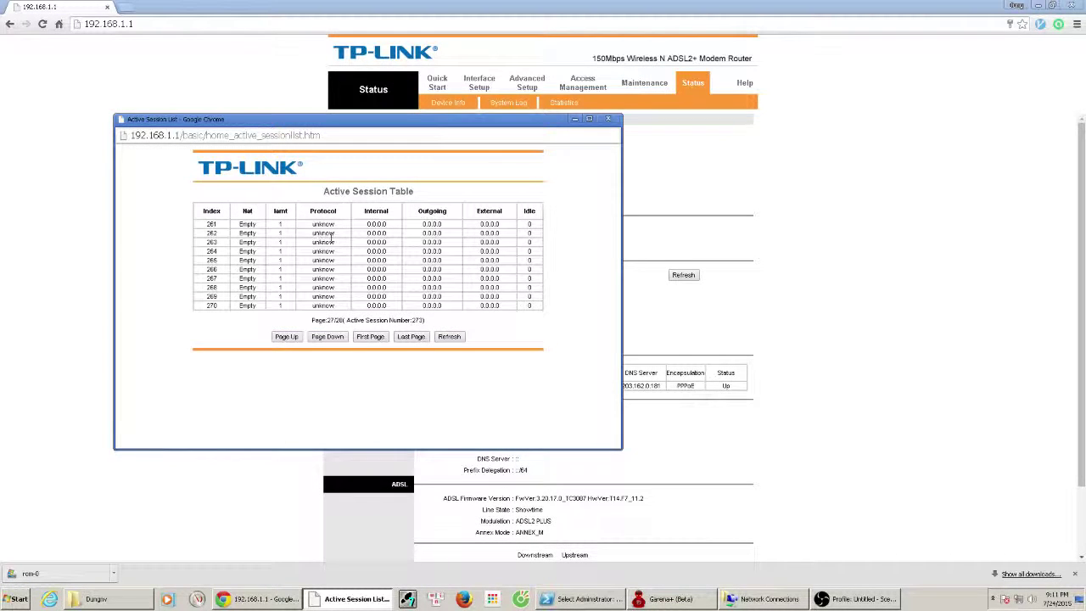
left_click(287, 336)
left_click(608, 119)
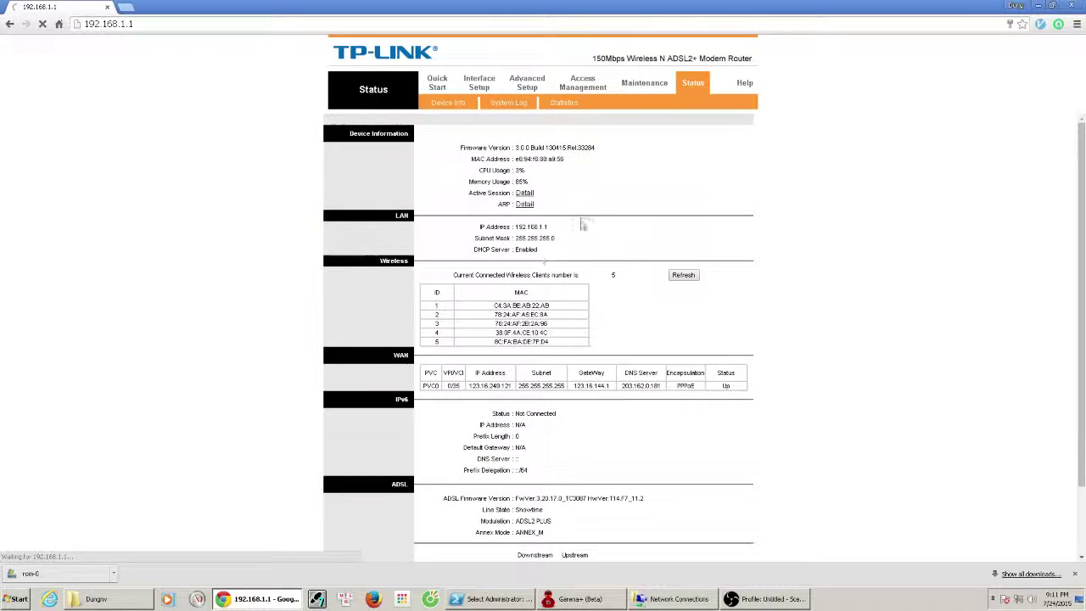
Step: View the ARP table details, close their window and refresh the router's status page
left_click(525, 205)
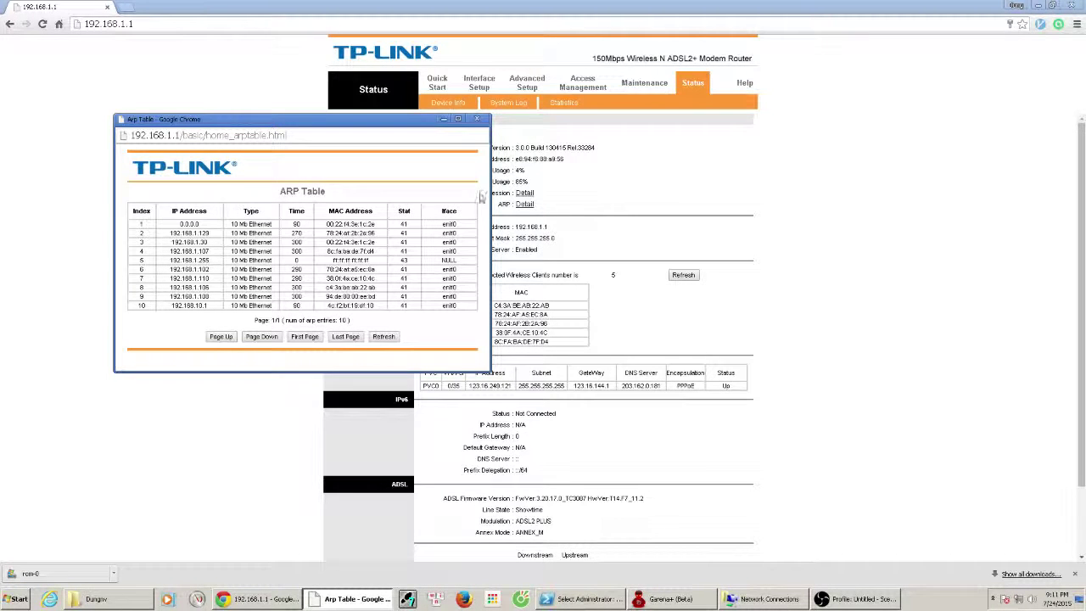
left_click(478, 121)
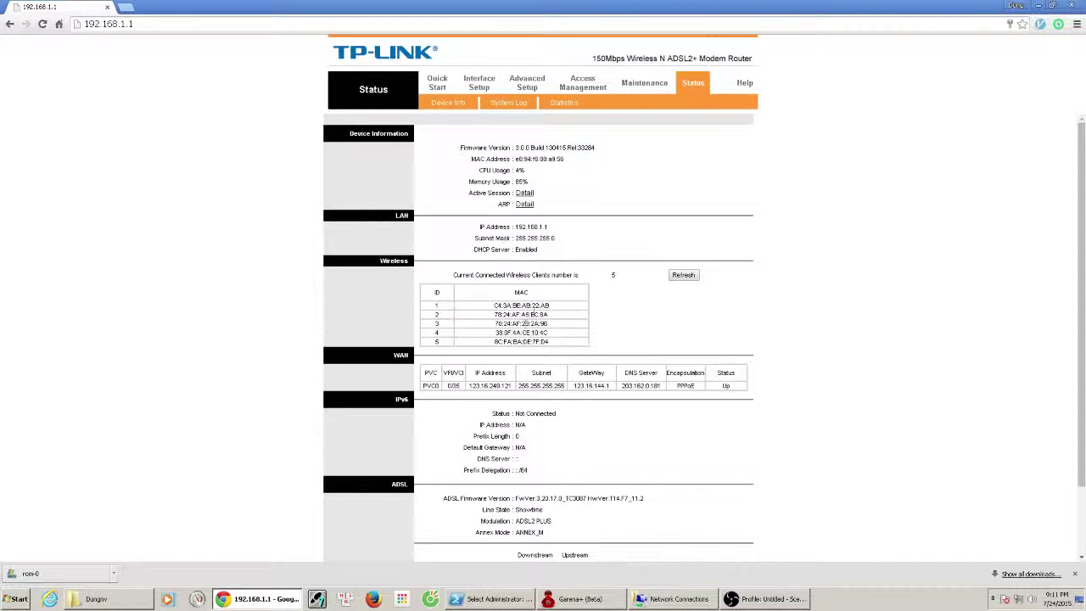
key("F5")
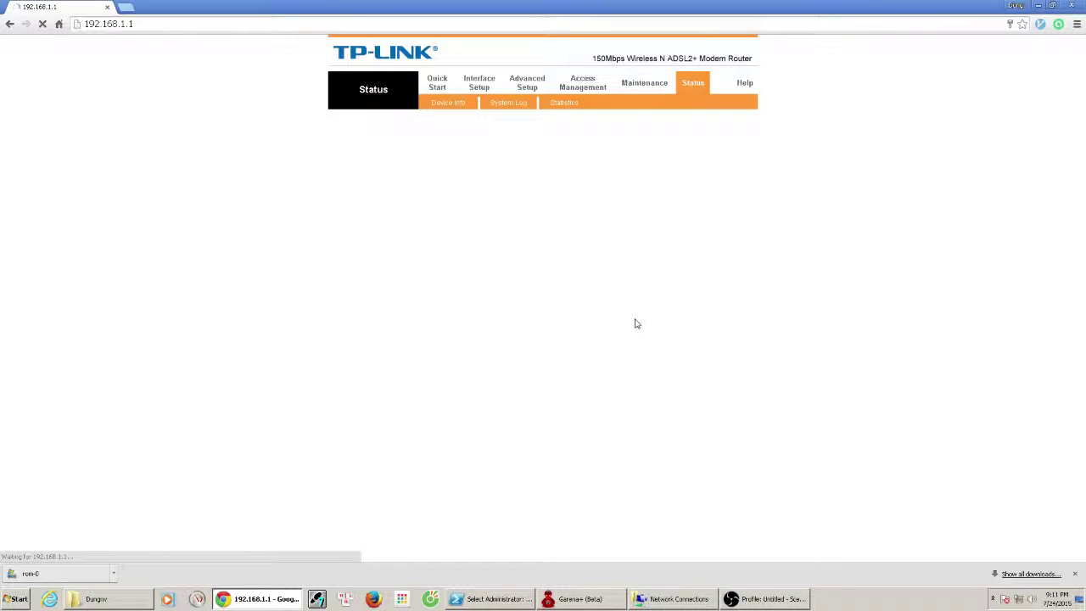
Step: Copy the ID and MAC table of the connected wireless clients from the status page
left_click_drag(556, 348, 432, 304)
left_click(554, 340)
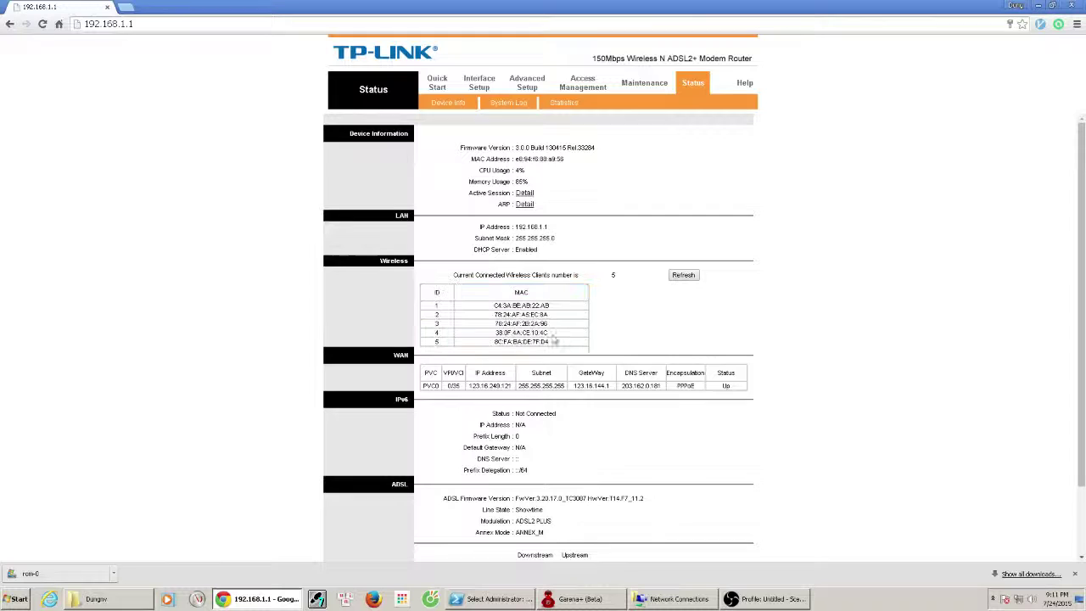
left_click_drag(552, 343, 429, 295)
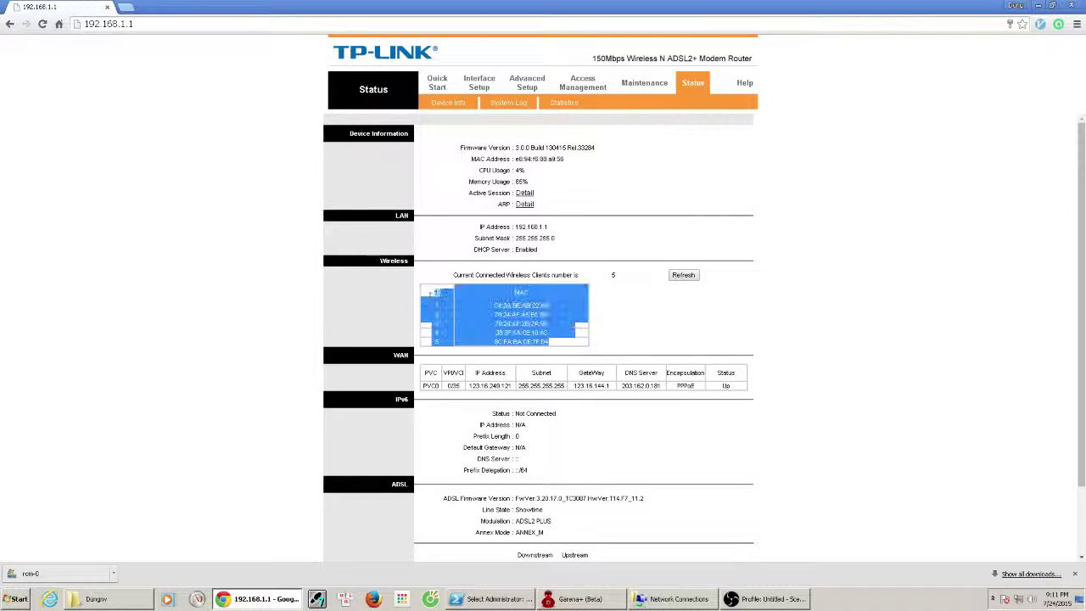
left_click(625, 345)
left_click_drag(576, 342, 435, 292)
right_click(474, 303)
left_click(496, 311)
left_click(642, 338)
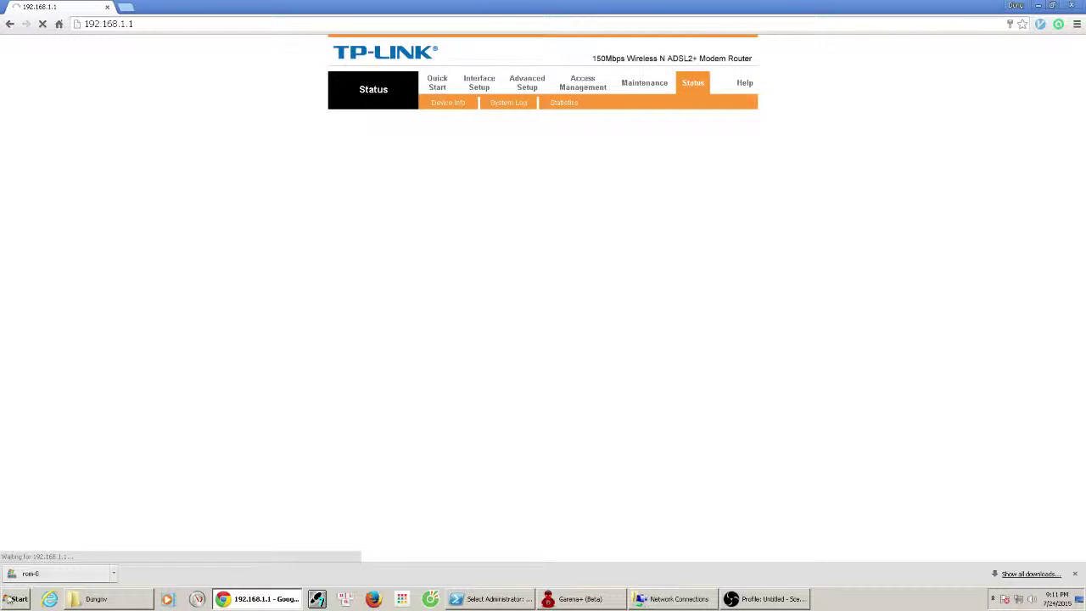
Step: Launch Skype and bring its window to the front
left_click(10, 599)
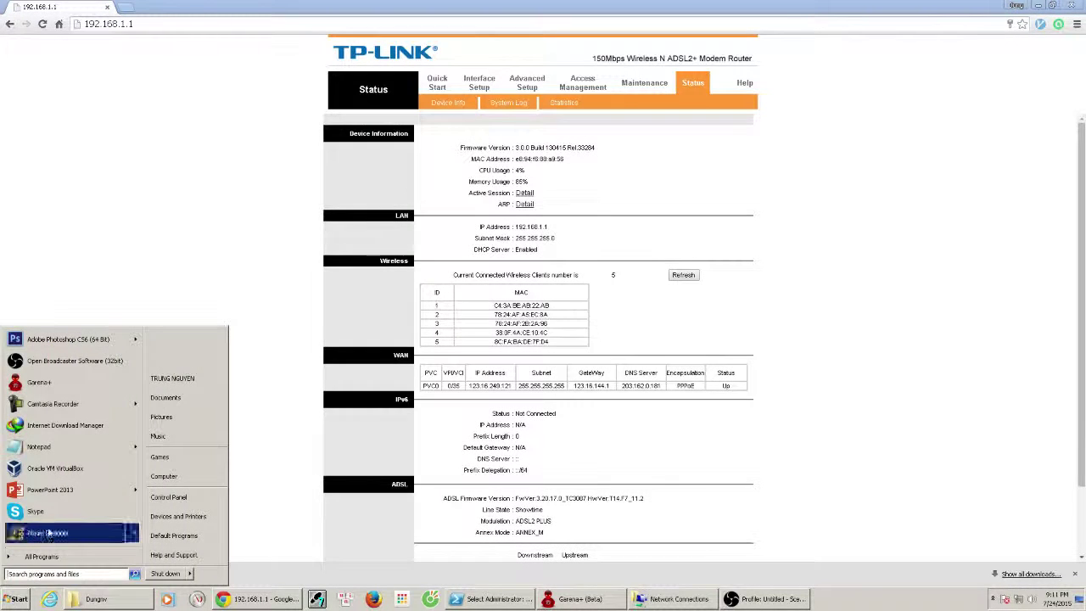
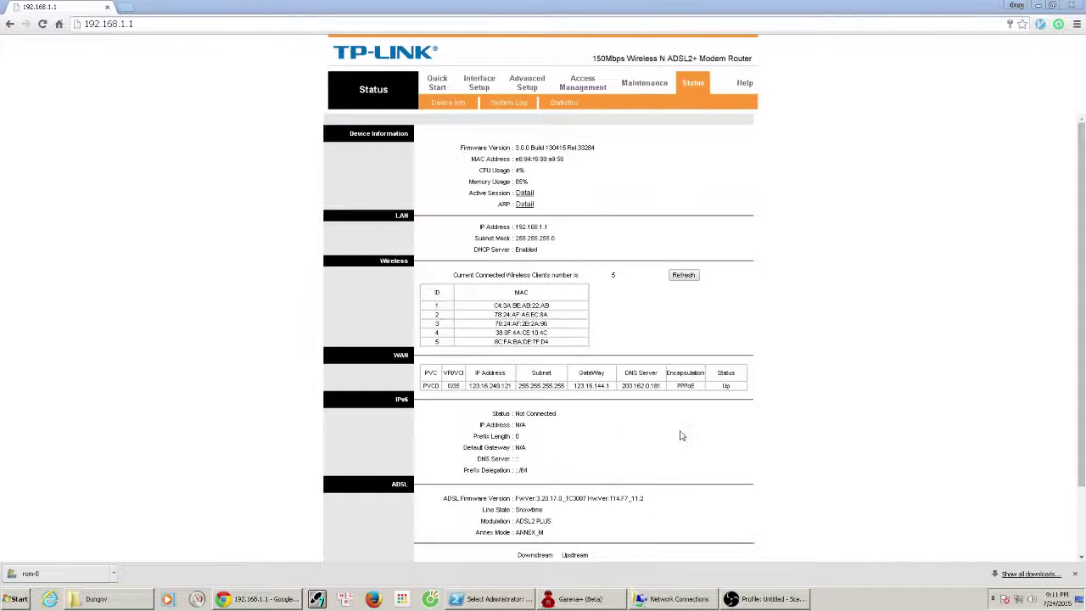
scroll(682, 435, "down", 1)
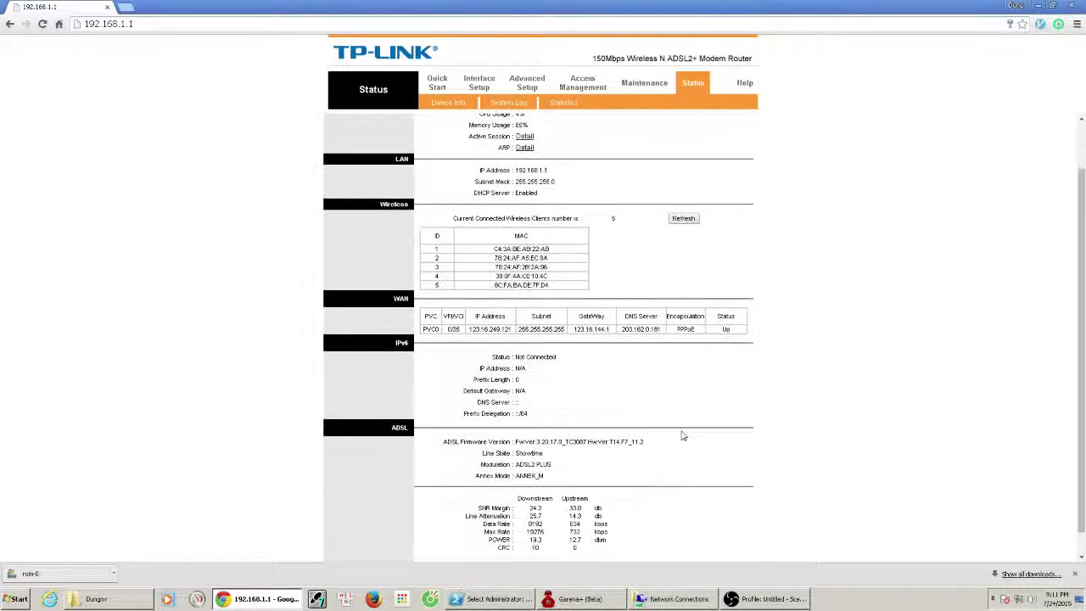
scroll(632, 402, "down", 1)
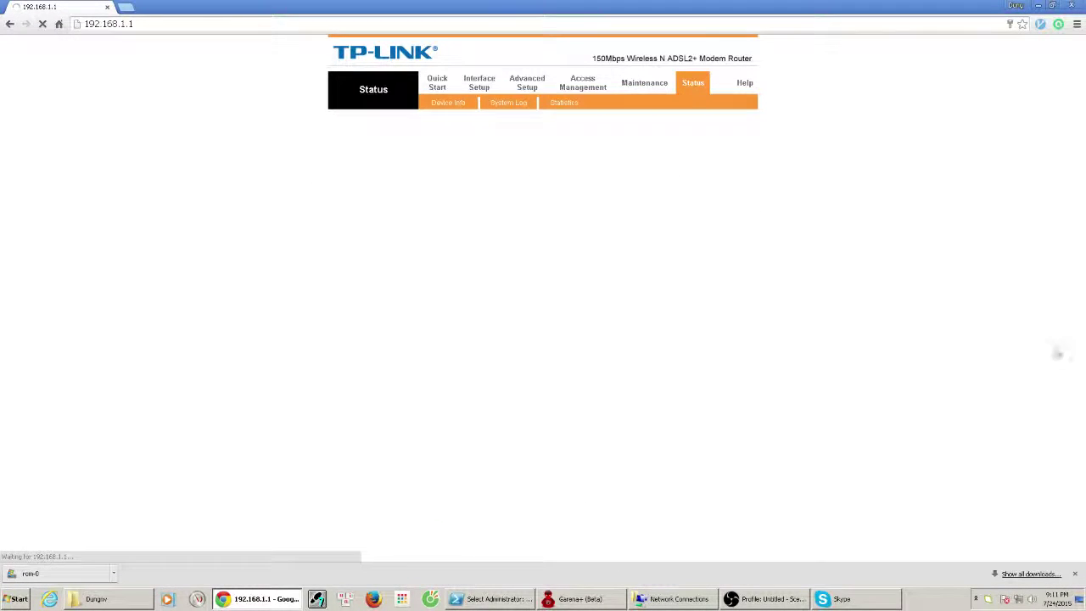
left_click(857, 600)
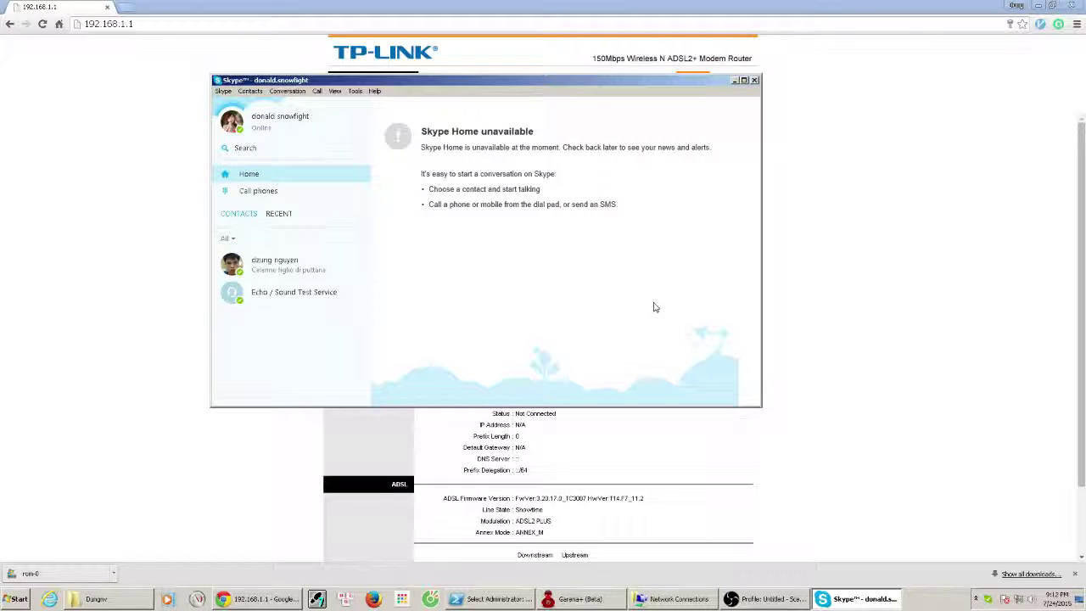
Step: Paste the copied wireless client MAC table into the first listed contact's chat, send it, and minimize Skype
left_click(285, 258)
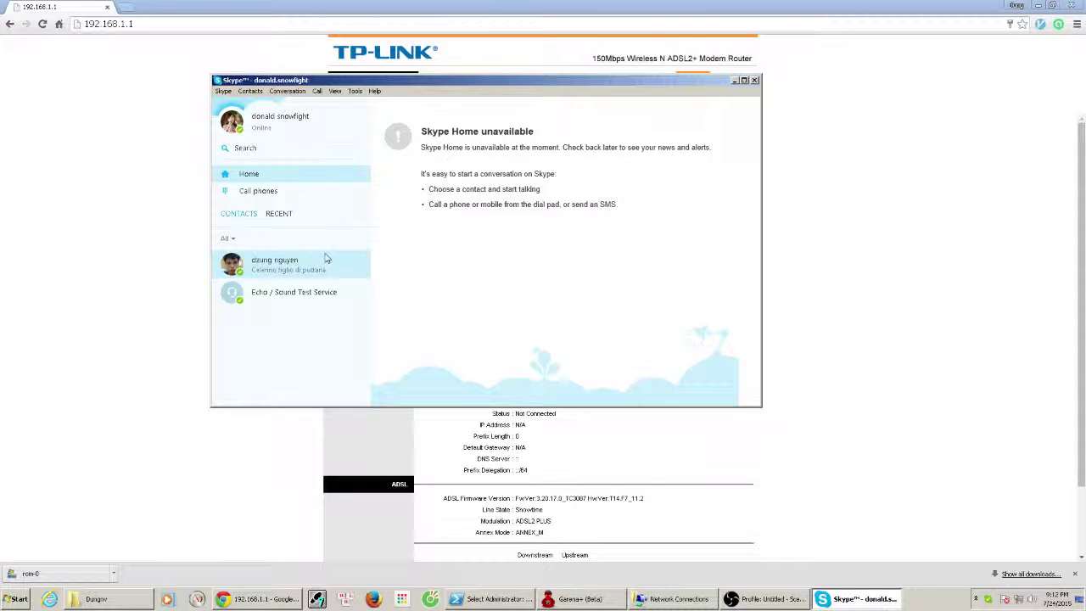
left_click(524, 384)
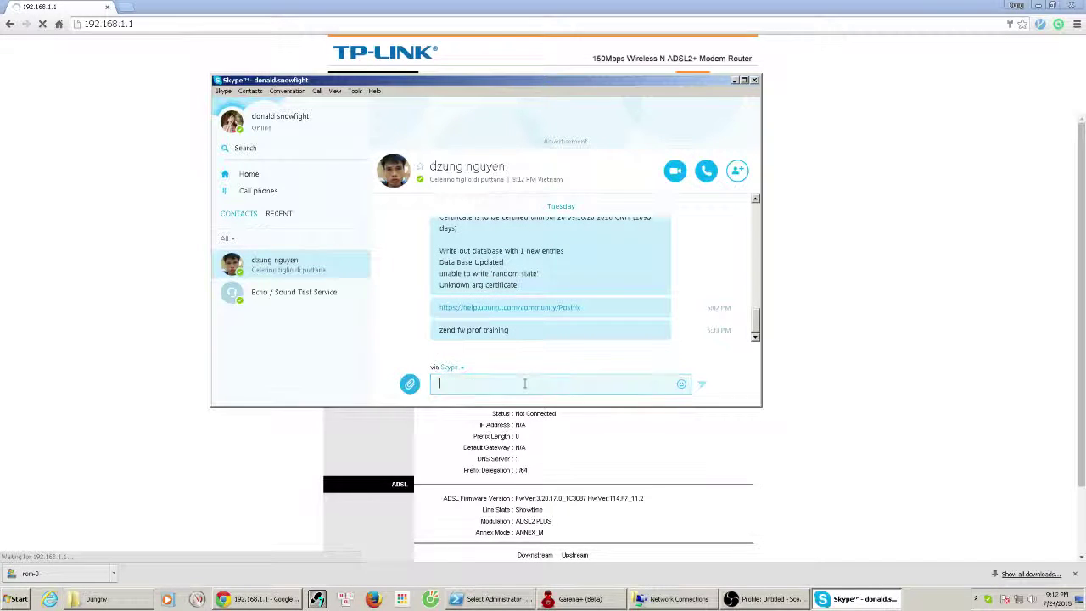
right_click(524, 384)
left_click(545, 423)
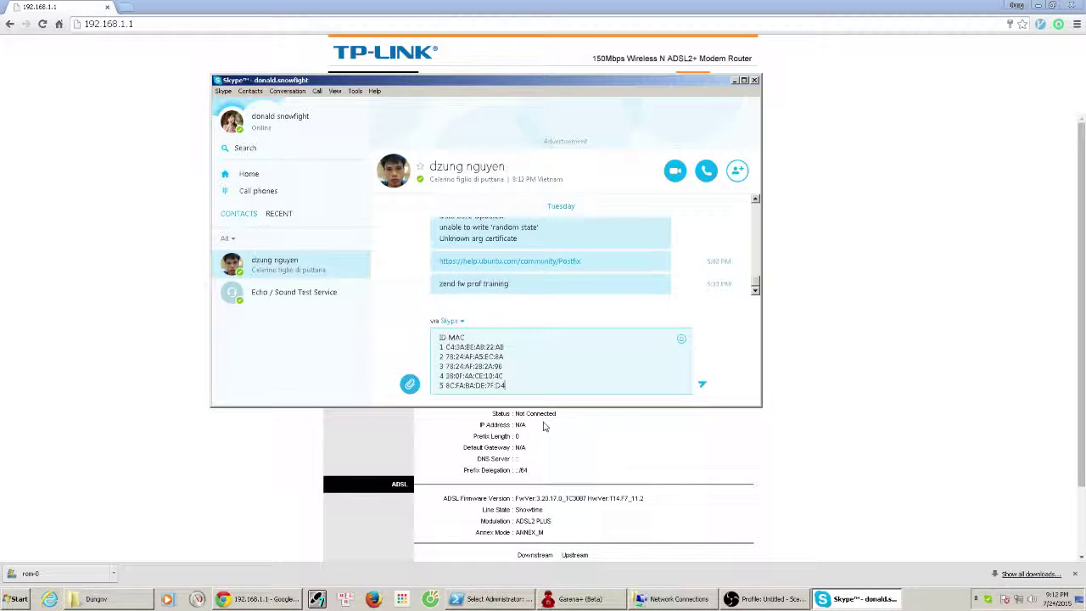
key("Return")
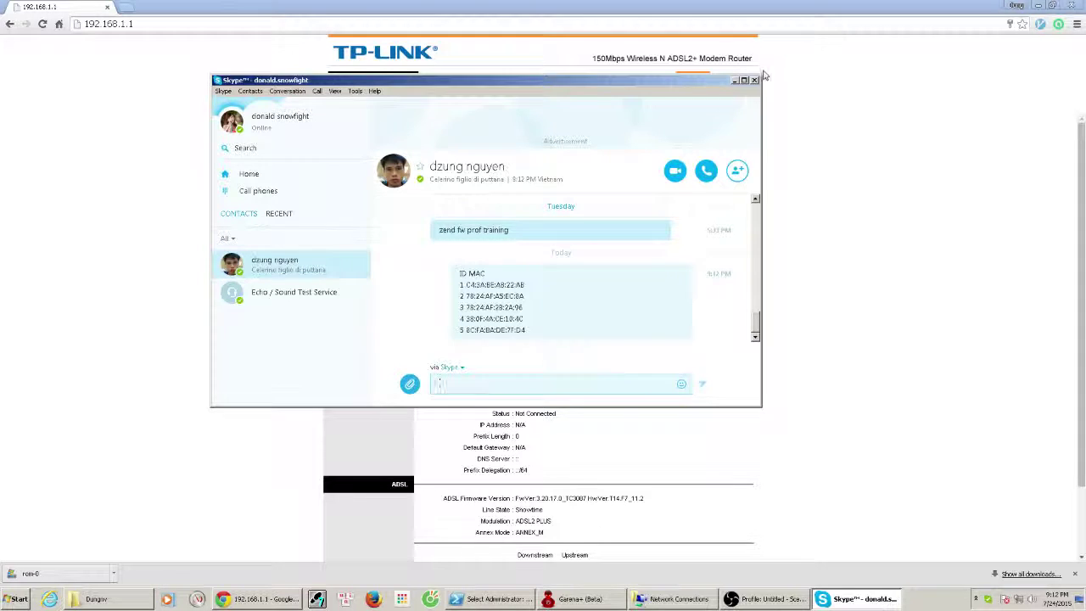
left_click(735, 81)
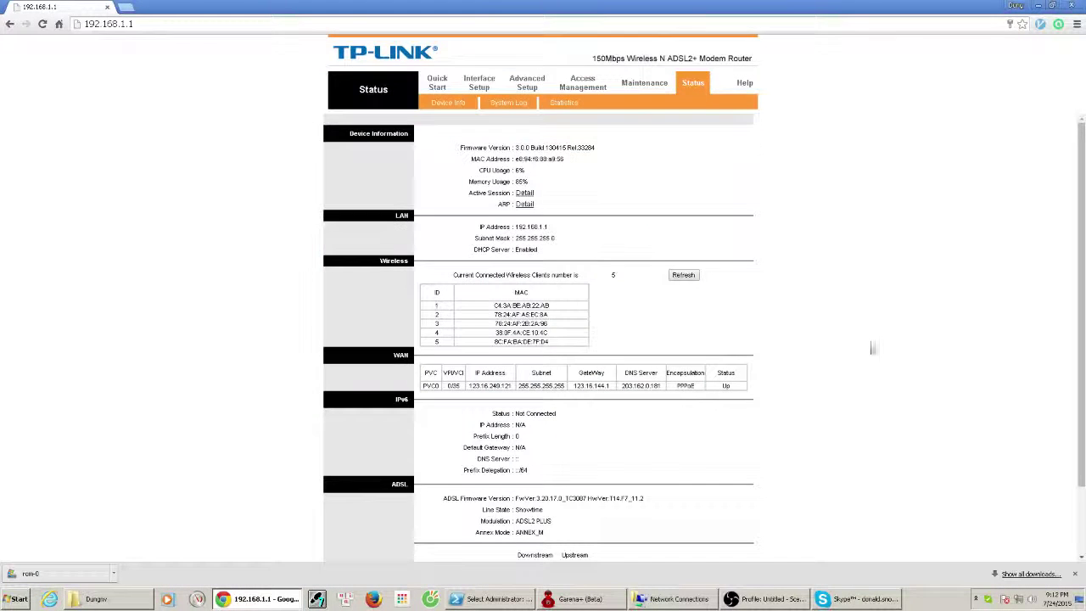
left_click(577, 600)
left_click(662, 372)
left_click(926, 245)
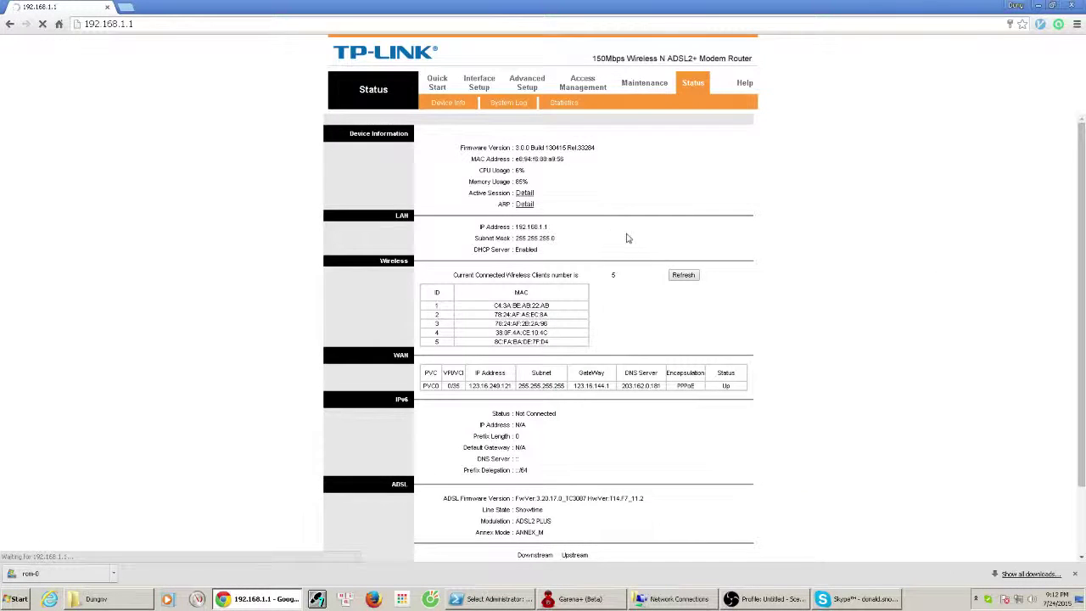
Step: Open the router's QoS help, go to the start of its Advanced Setup page and enlarge the text to 125%
left_click(745, 83)
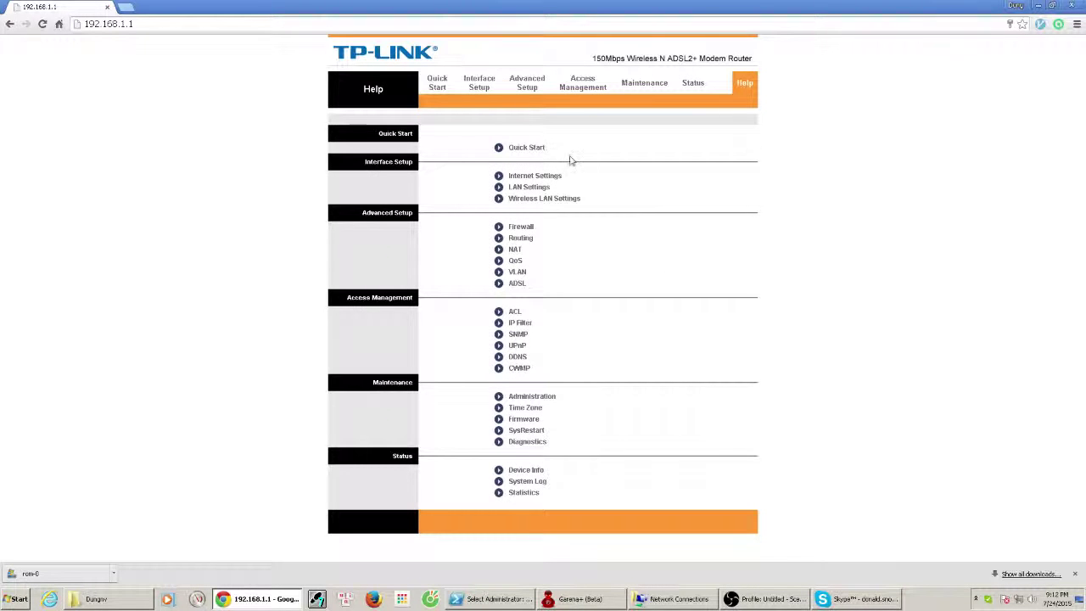
left_click(514, 262)
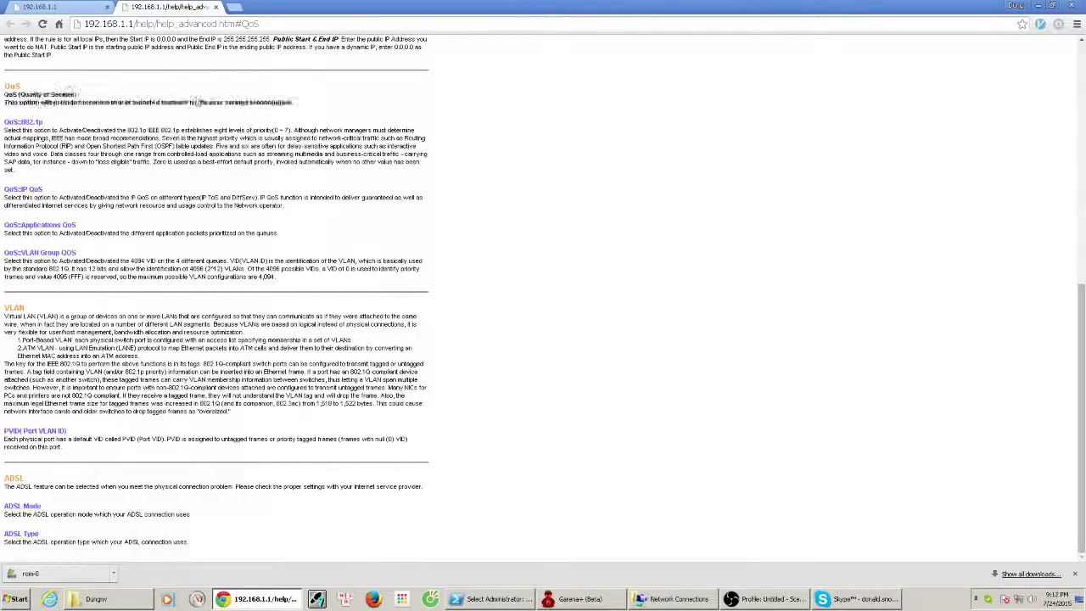
left_click_drag(1076, 307, 1076, 68)
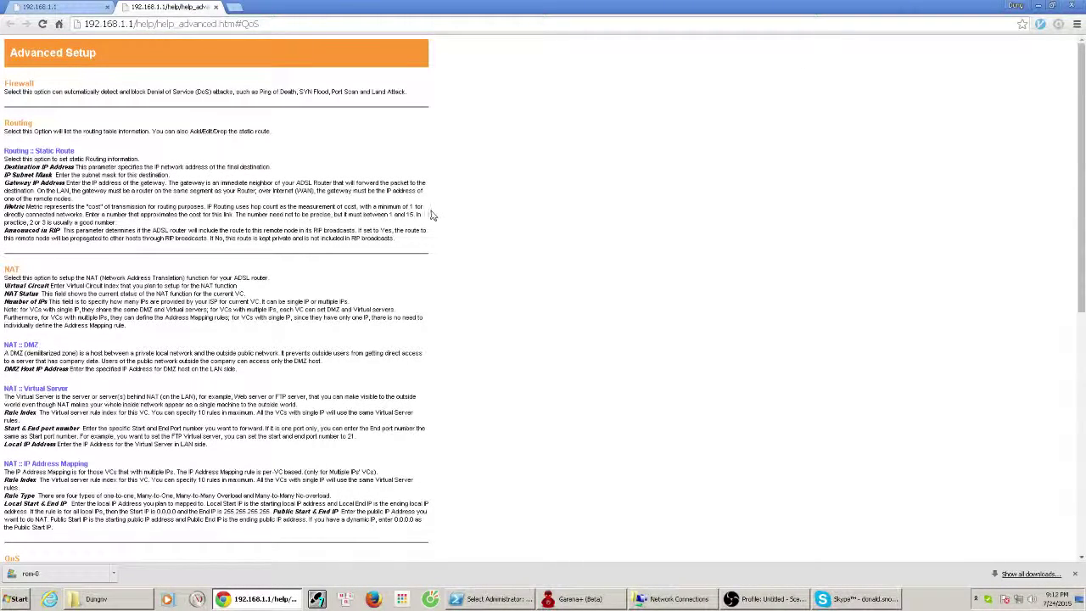
key("ctrl+plus")
key("ctrl+plus")
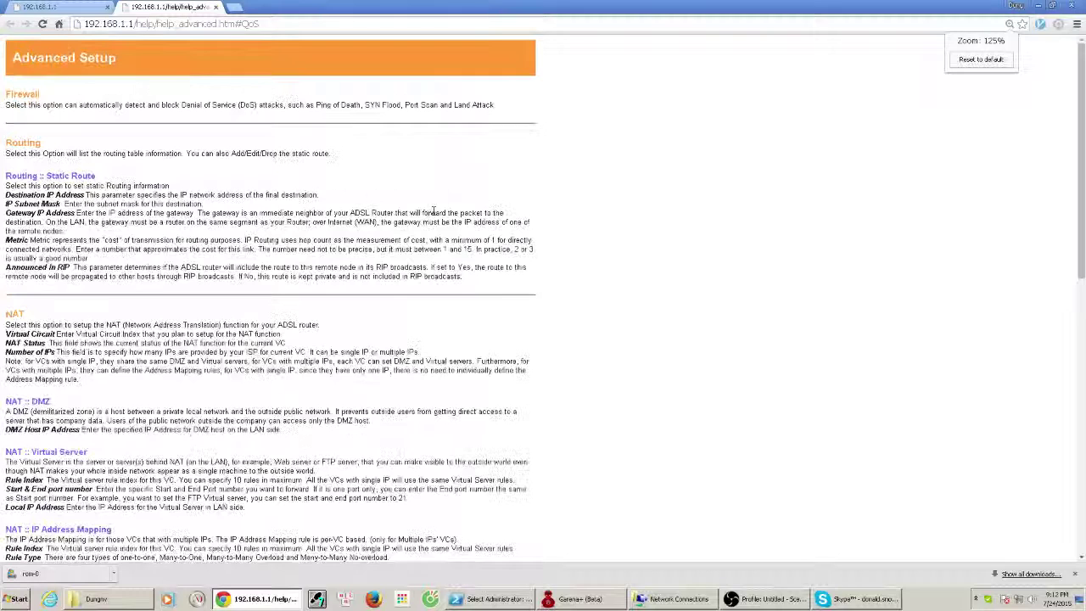
Step: Examine the Firewall and Routing :: Static Route descriptions in the Advanced Setup help, enlarging the text further
left_click_drag(107, 104, 524, 107)
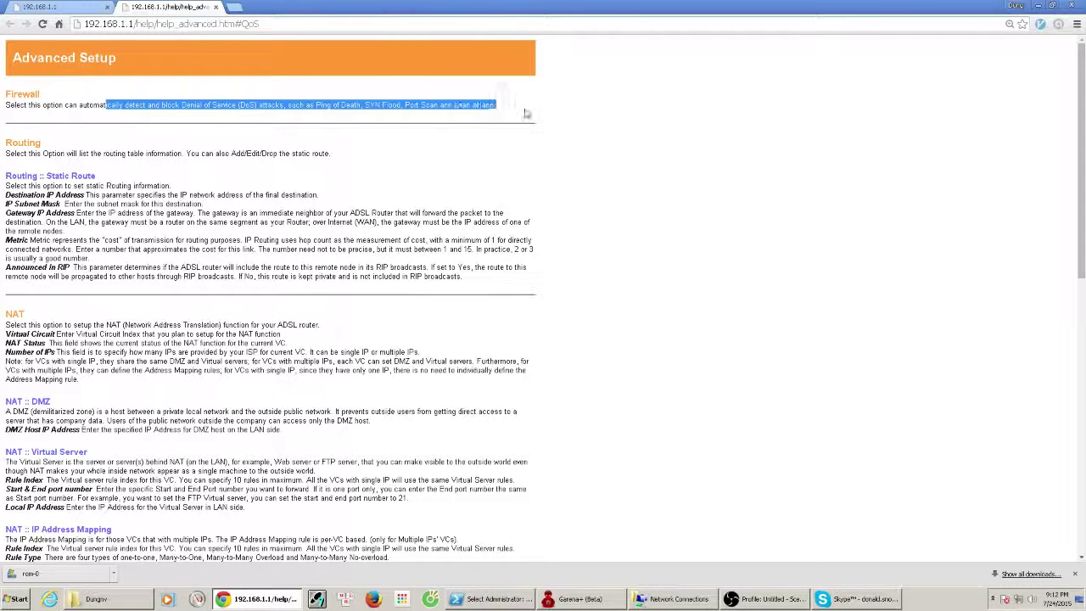
left_click(524, 109)
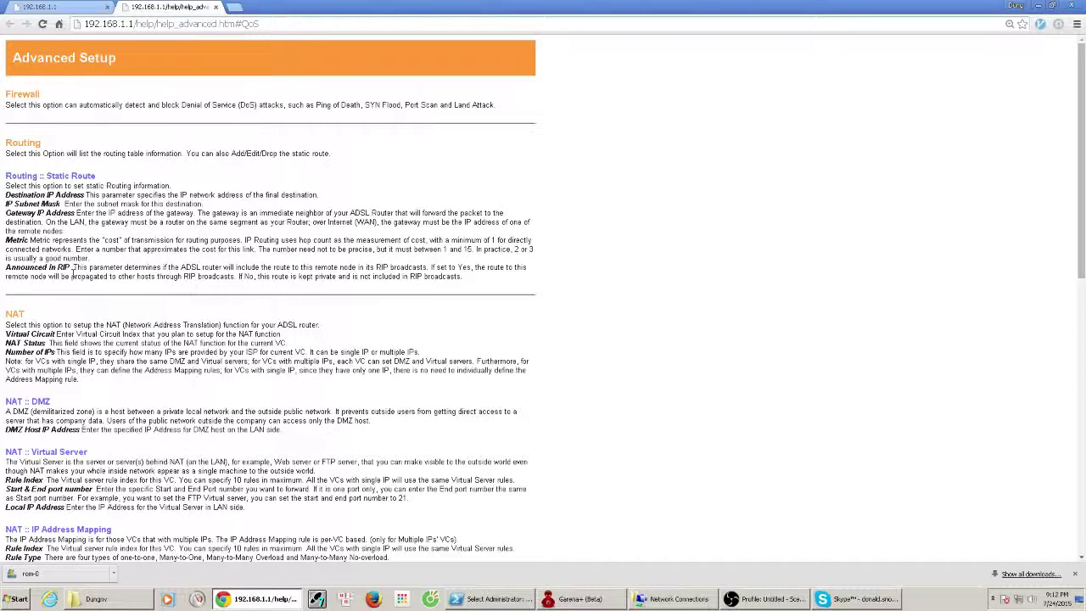
key("ctrl+plus")
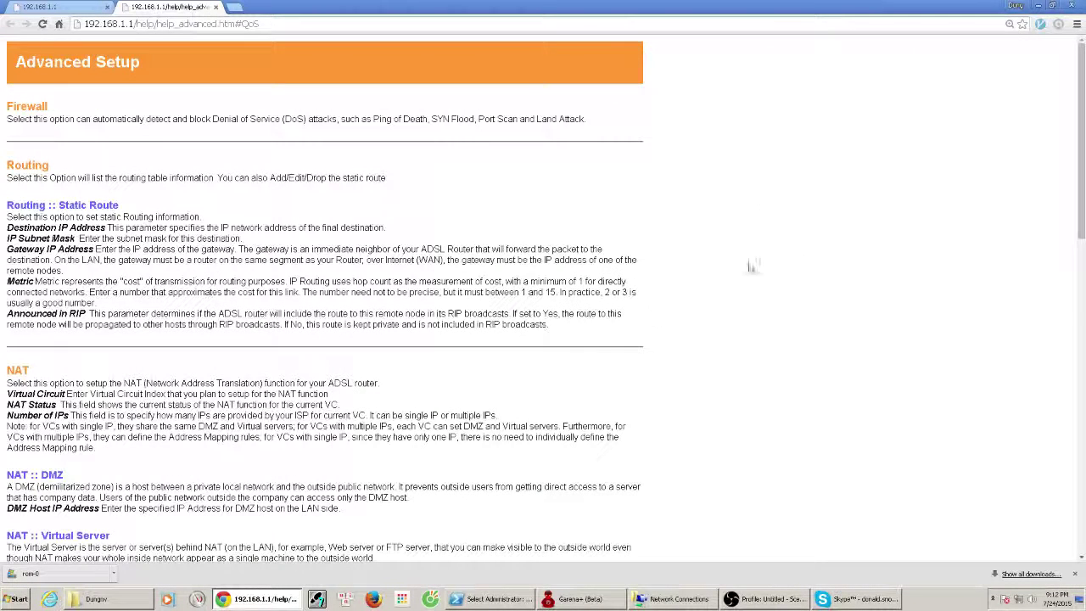
left_click_drag(577, 327, 8, 202)
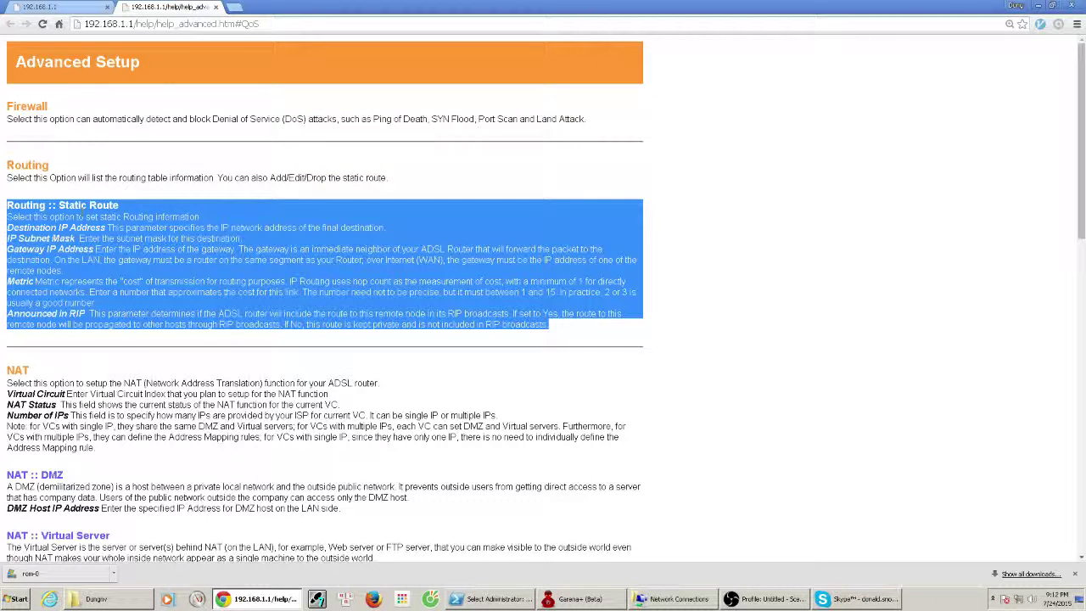
Step: Examine the NAT help sections, from the general options through DMZ, Virtual Server and IP Address Mapping
left_click_drag(1080, 166, 1081, 227)
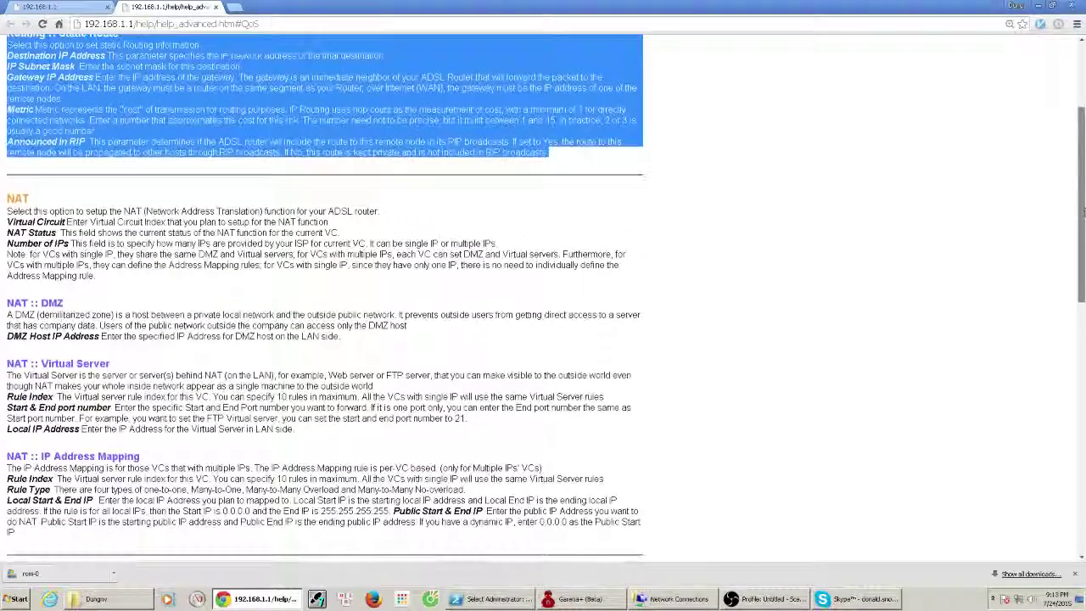
left_click_drag(25, 196, 424, 534)
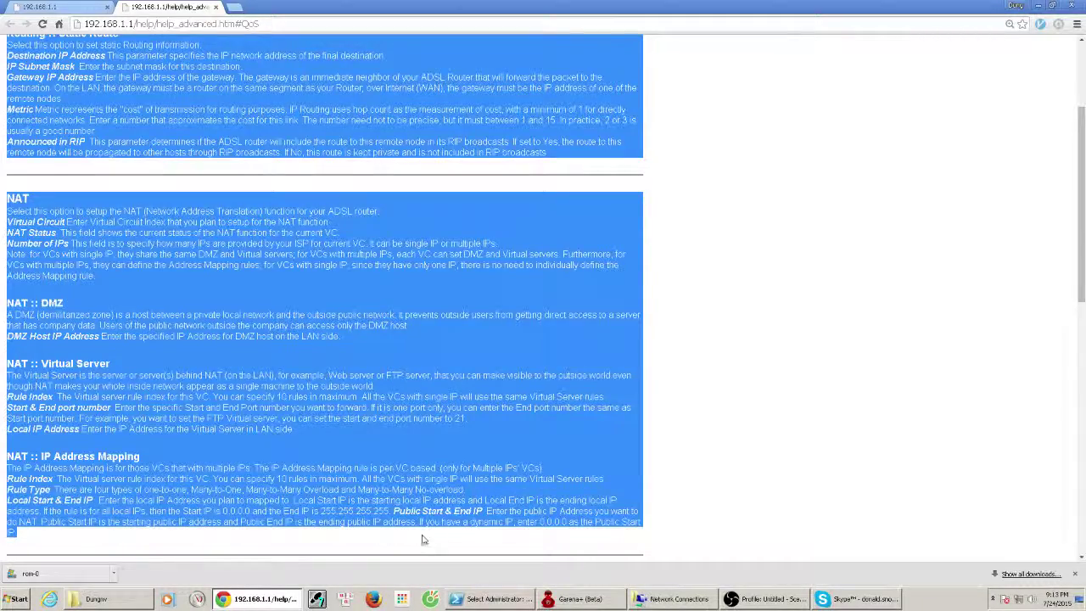
left_click(251, 428)
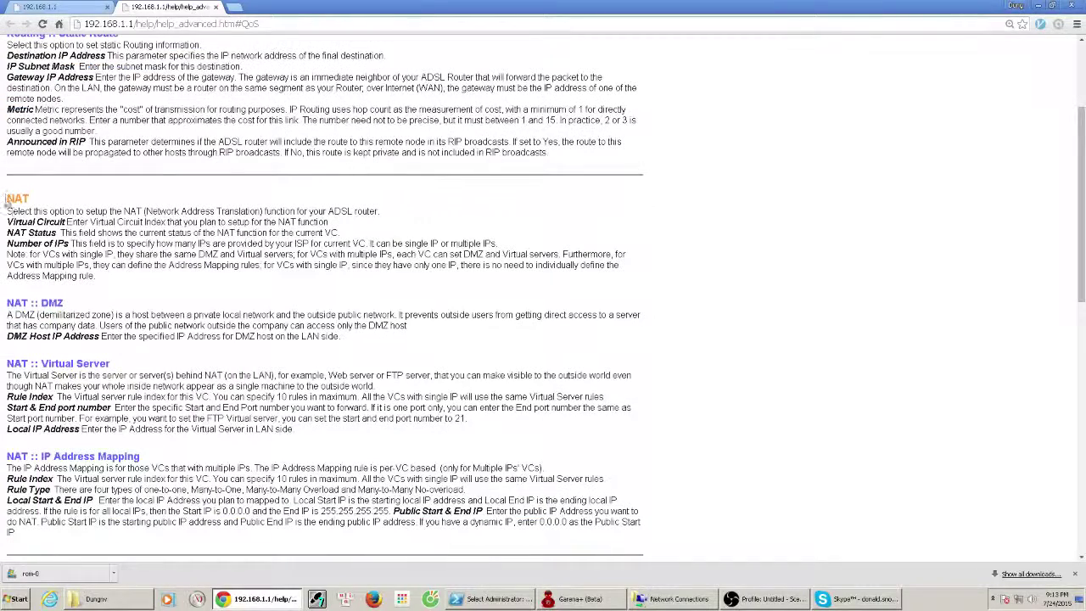
left_click_drag(6, 35, 40, 199)
left_click_drag(13, 197, 32, 198)
Step: Examine the QoS help section, highlighting the QoS::802.1p description
left_click_drag(1082, 147, 1082, 342)
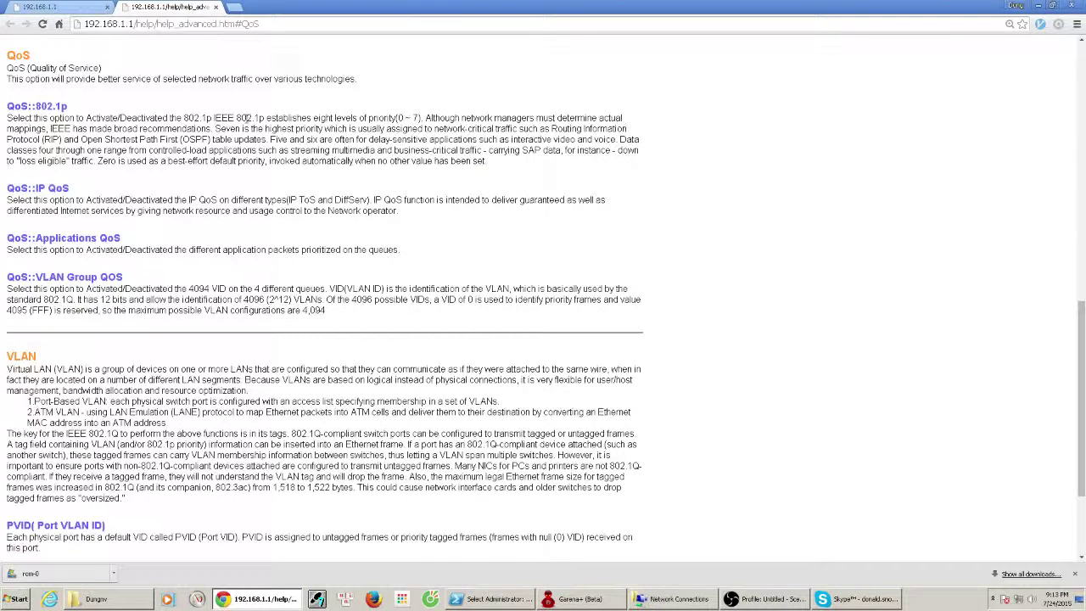
left_click_drag(246, 118, 266, 128)
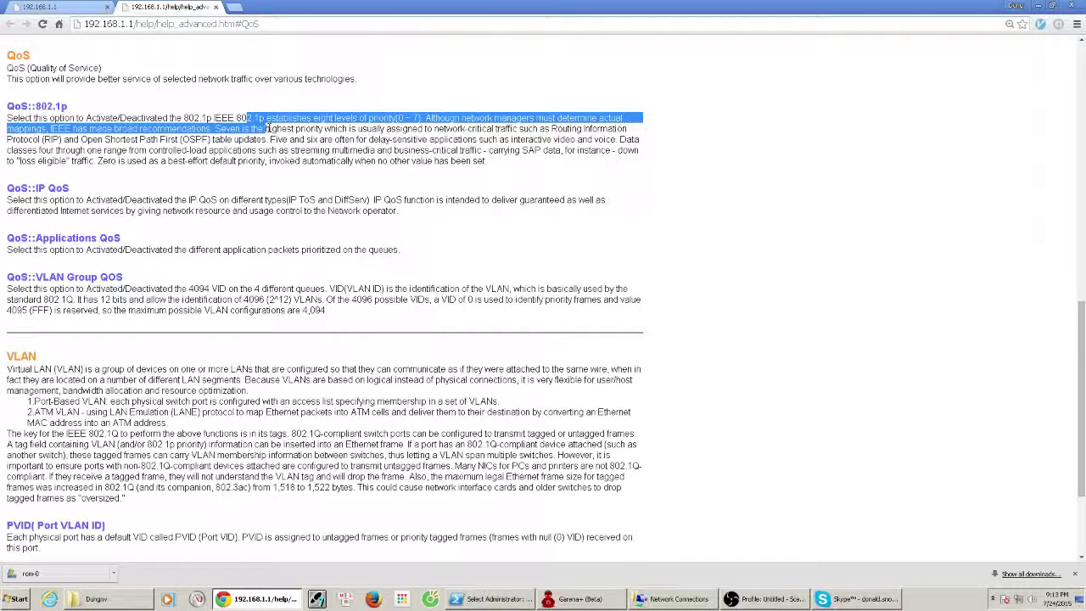